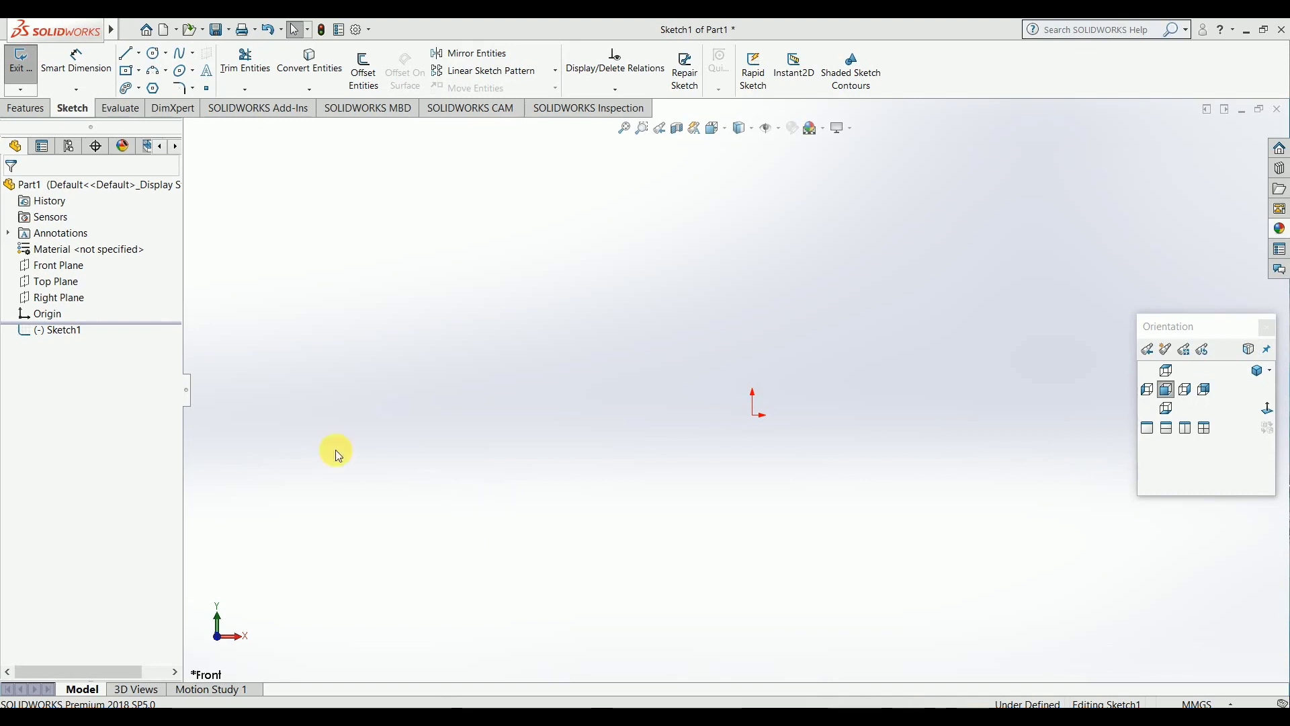
Draw a centre rectangle with construction diagonals, then view it Normal To from the front
{"action": "left_click", "coordinate": [129, 70]}
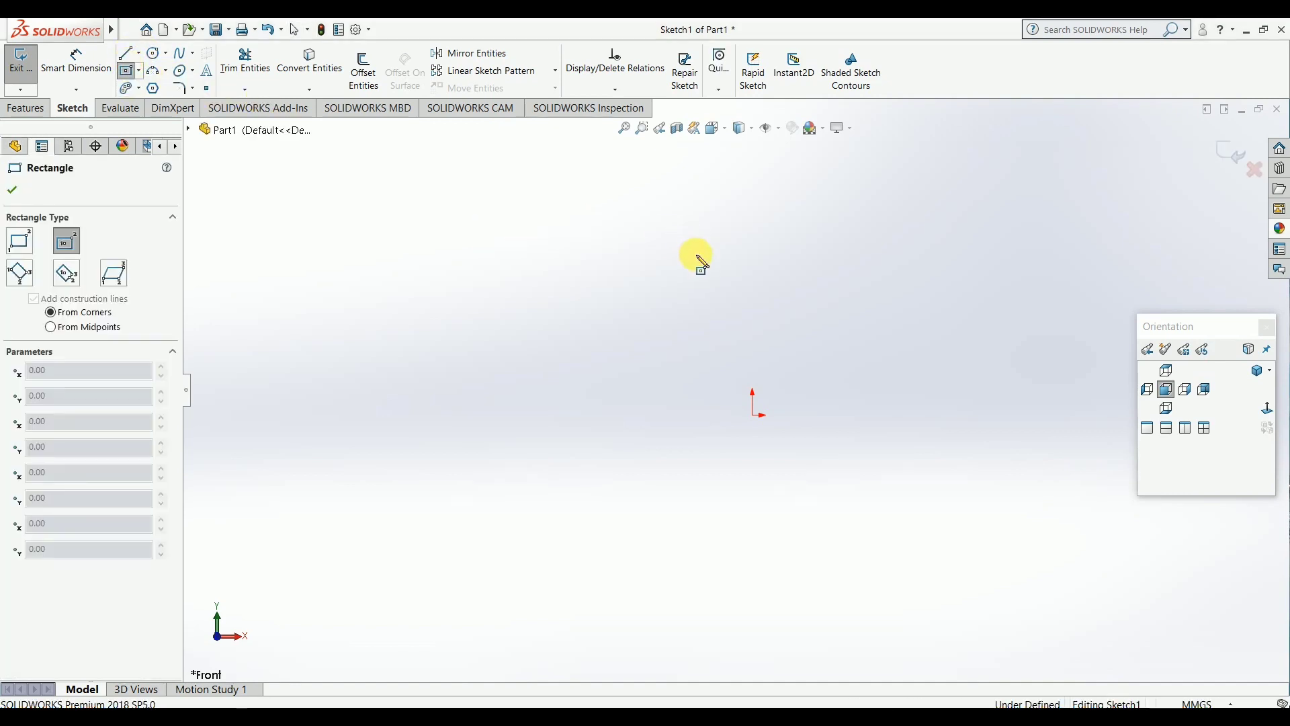
{"action": "left_click", "coordinate": [613, 225]}
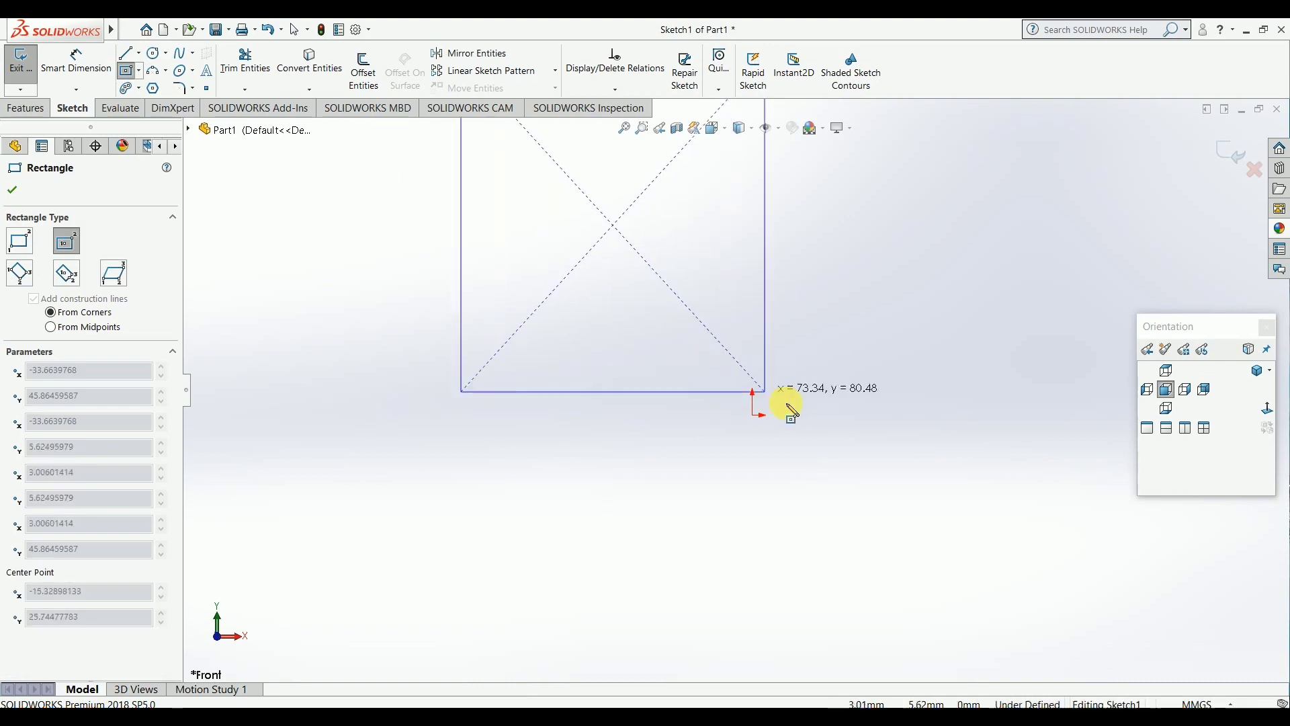
{"action": "left_click", "coordinate": [765, 328]}
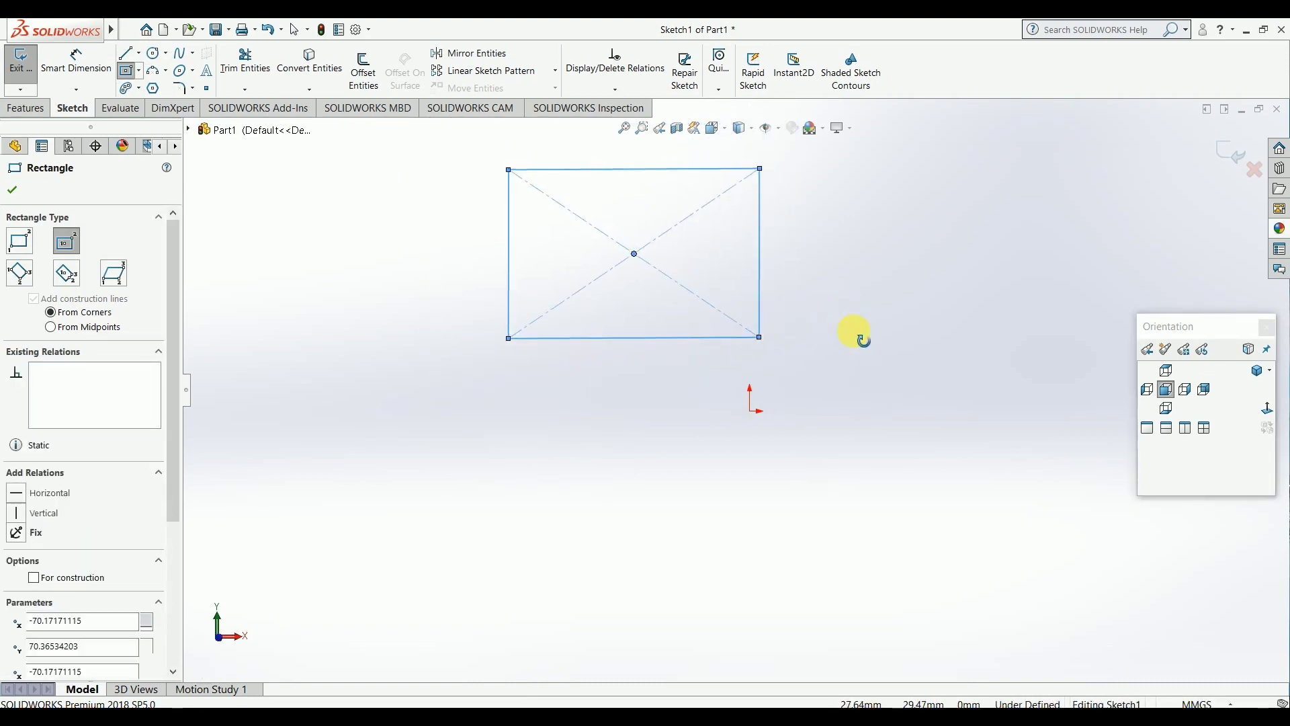
{"action": "middle_click_drag", "start_coordinate": [862, 338], "coordinate": [874, 369]}
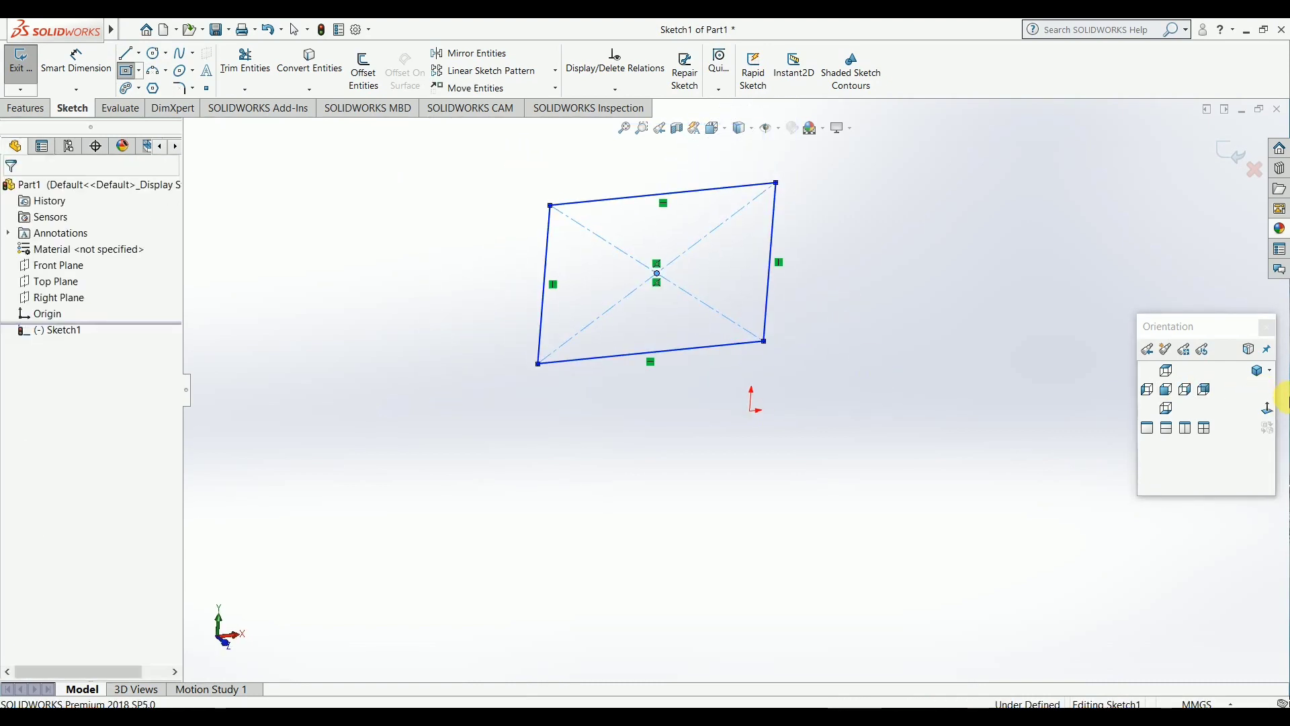
{"action": "key", "text": "Escape"}
{"action": "left_click", "coordinate": [1272, 417]}
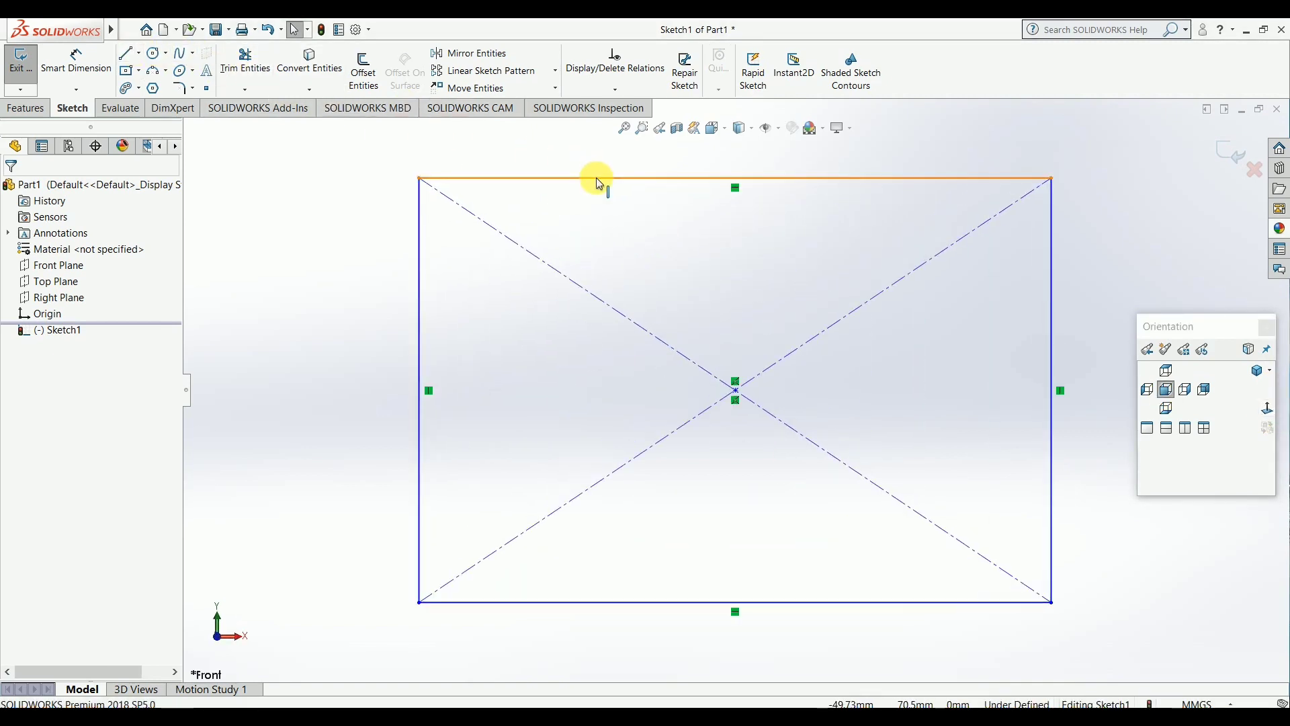
Draw two near-vertical lines from the rectangle's top edge to its bottom edge
{"action": "left_click", "coordinate": [128, 54]}
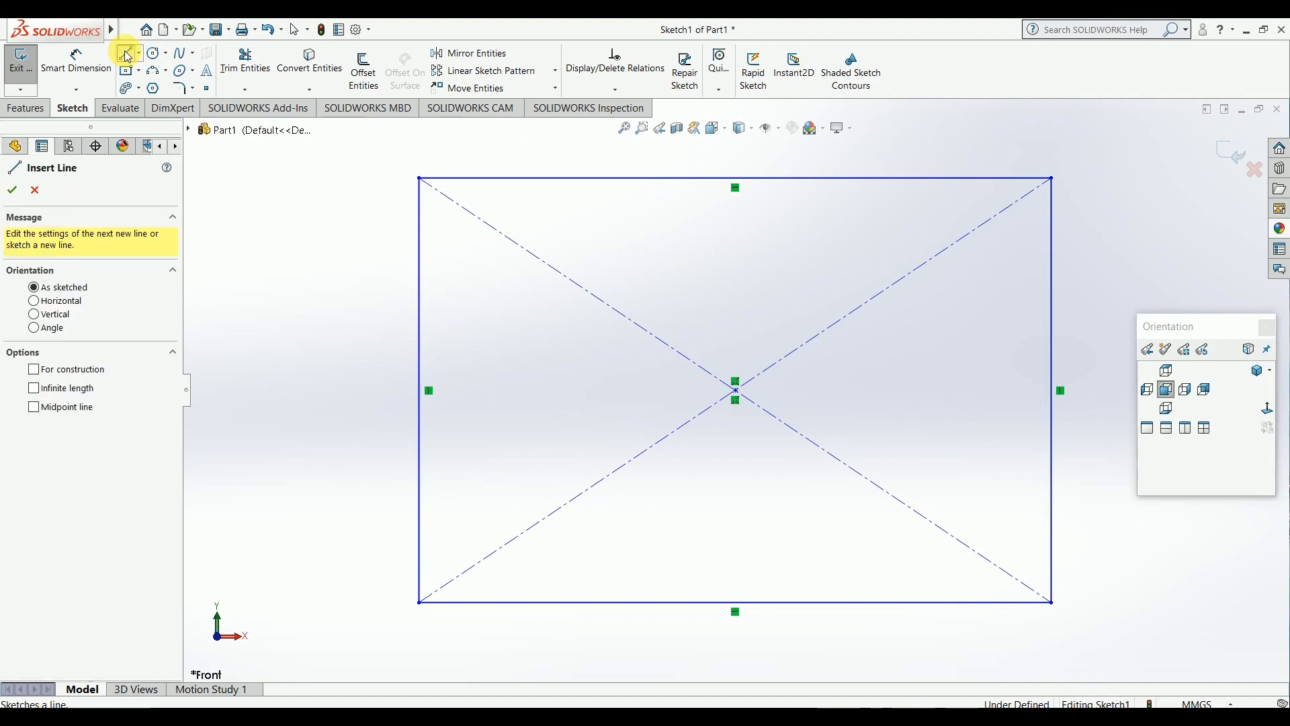
{"action": "left_click", "coordinate": [594, 178]}
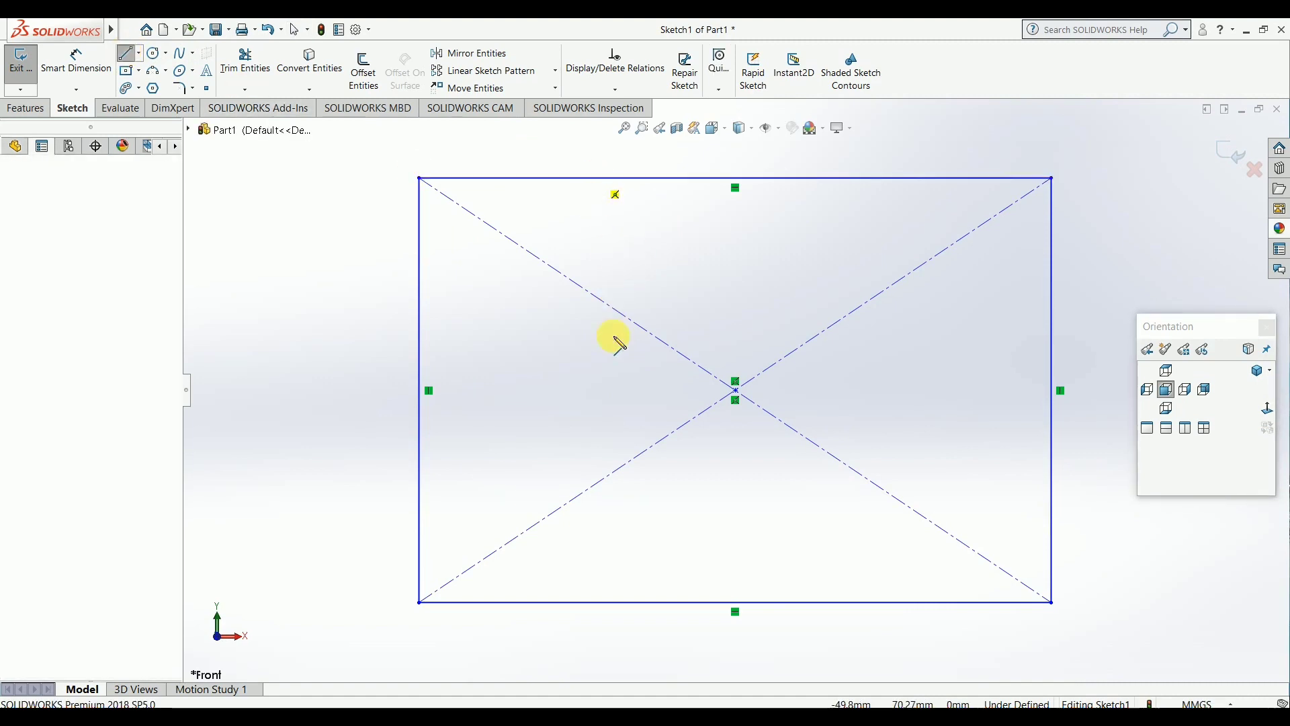
{"action": "left_click", "coordinate": [588, 602]}
{"action": "key", "text": "Escape"}
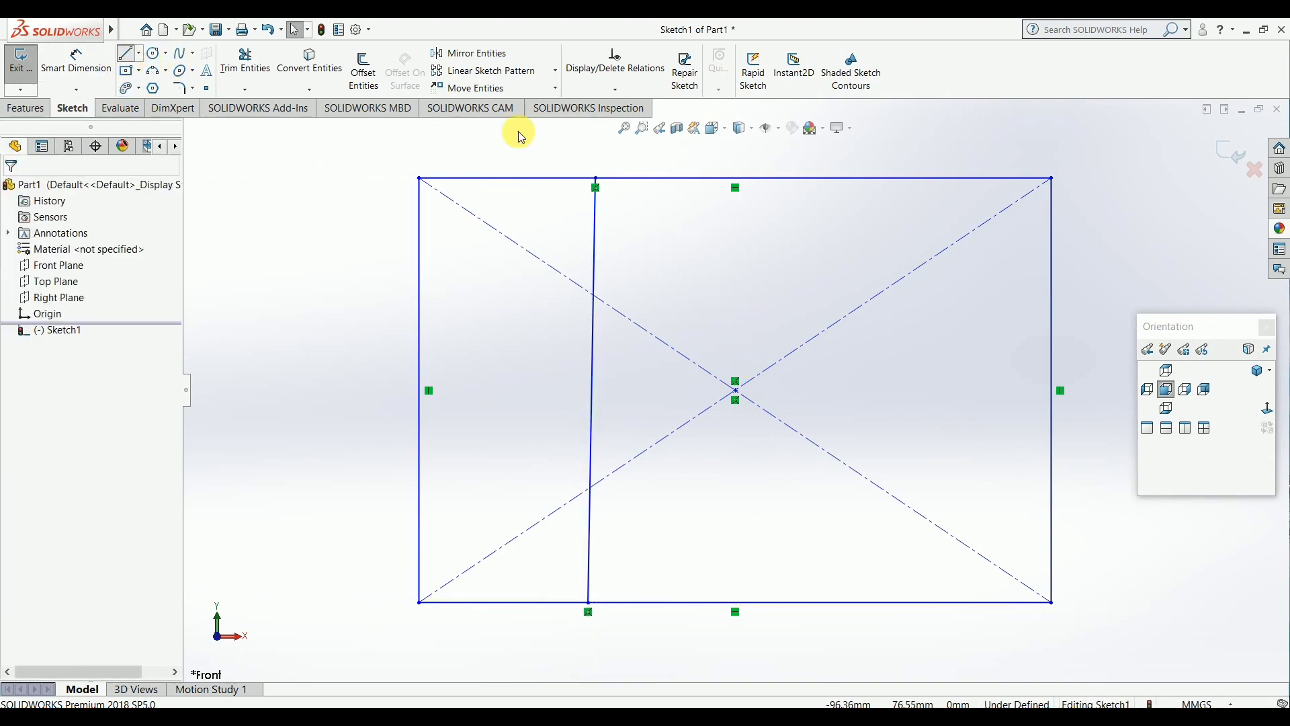
{"action": "key", "text": "l"}
{"action": "left_click", "coordinate": [796, 178]}
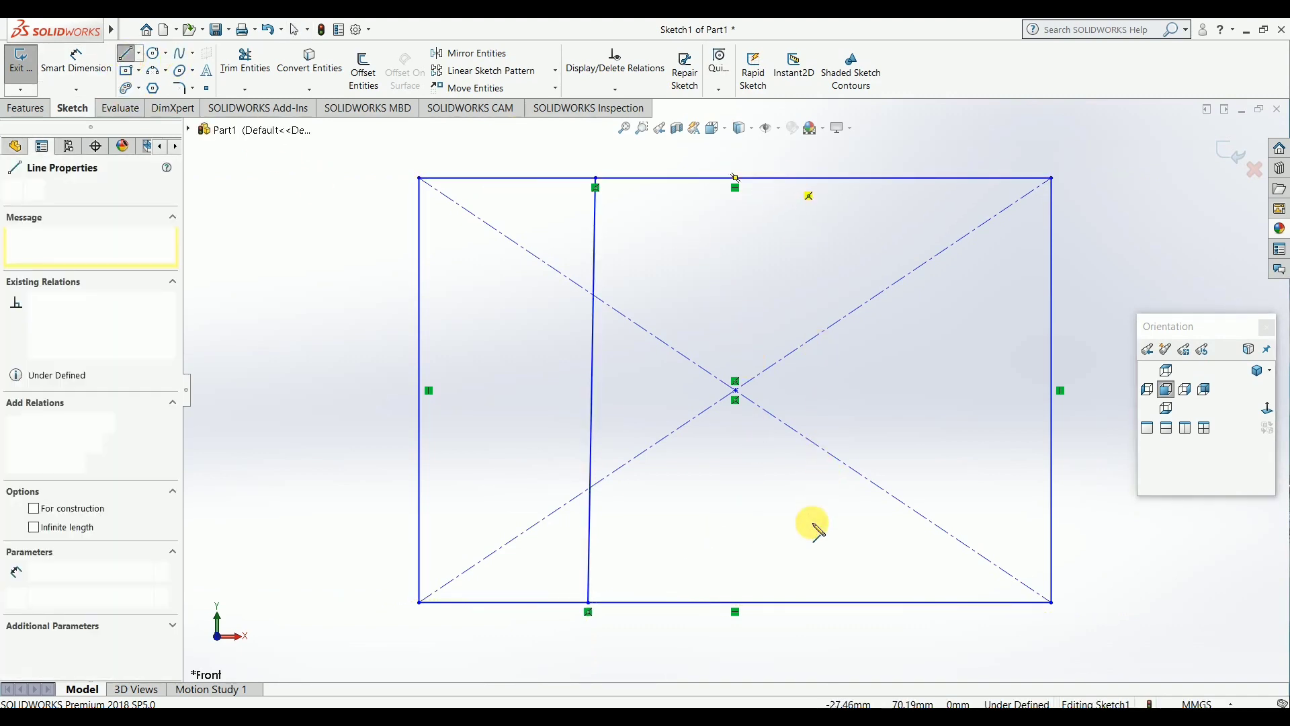
{"action": "left_click", "coordinate": [798, 602]}
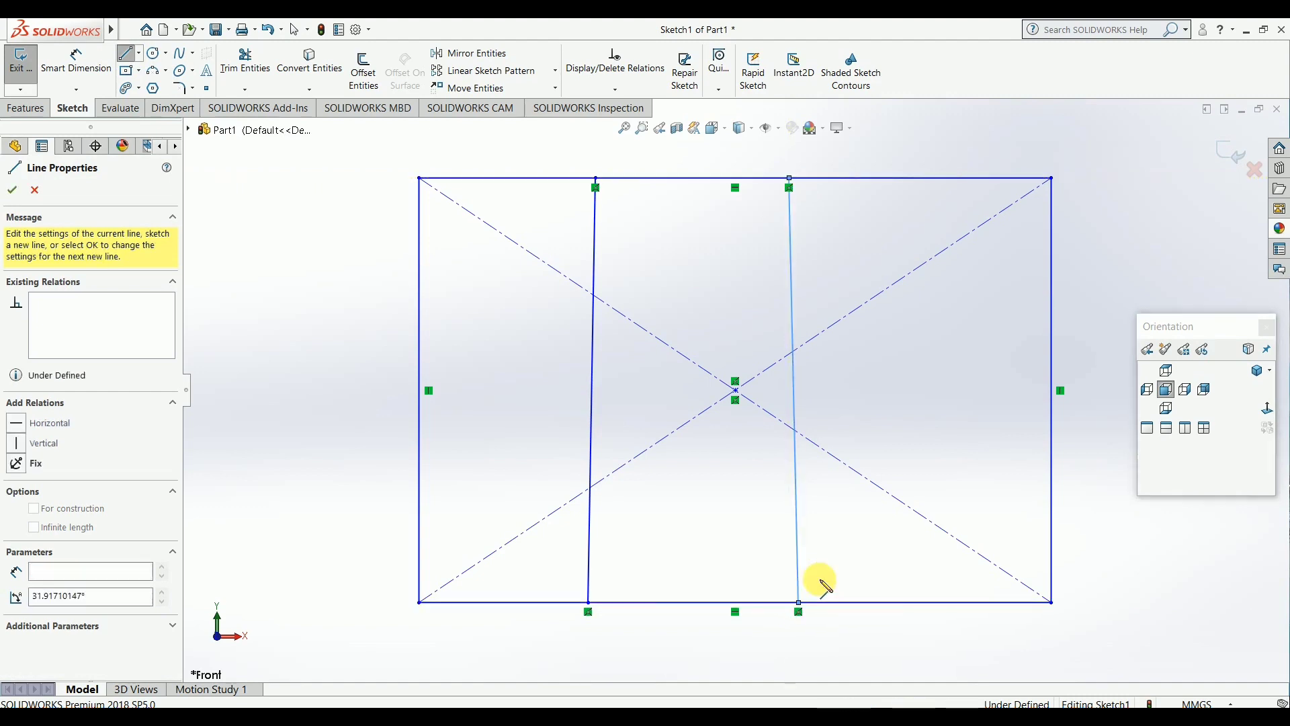
{"action": "key", "text": "Escape"}
{"action": "key", "text": "Escape"}
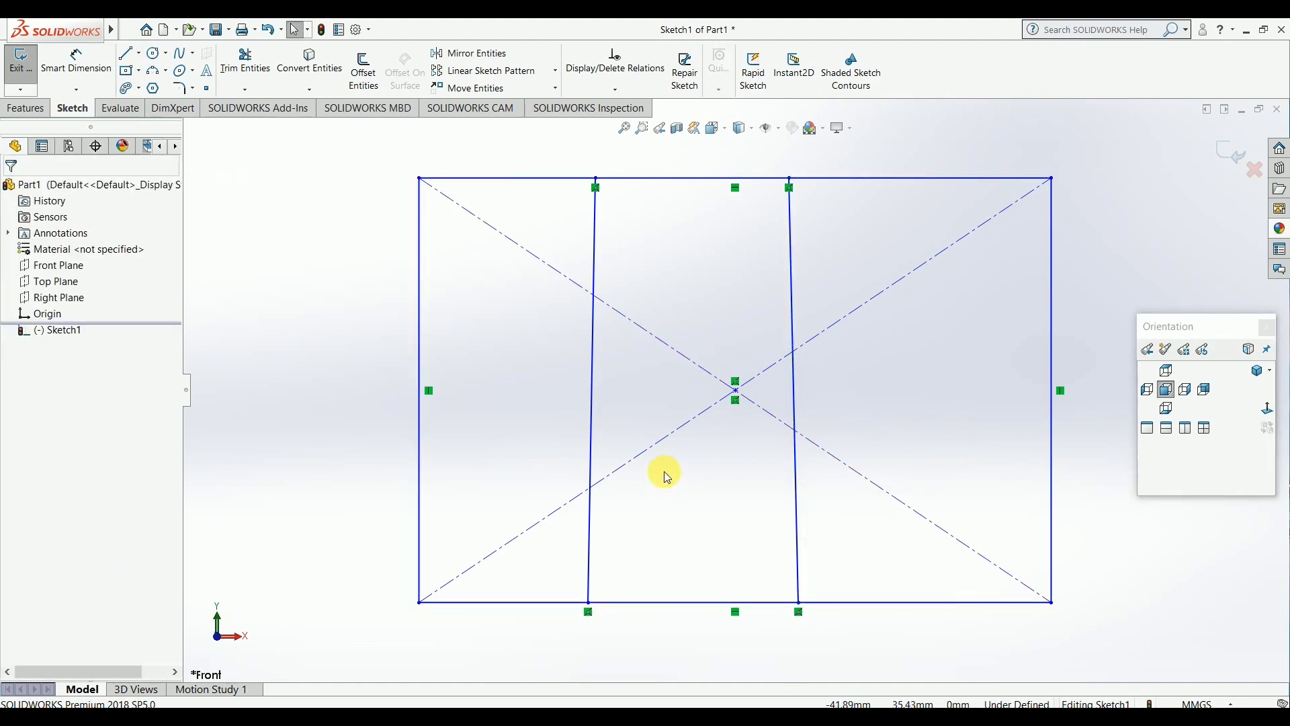
{"action": "scroll", "coordinate": [672, 484], "scroll_direction": "down", "scroll_amount": 1}
{"action": "scroll", "coordinate": [726, 490], "scroll_direction": "up", "scroll_amount": 2}
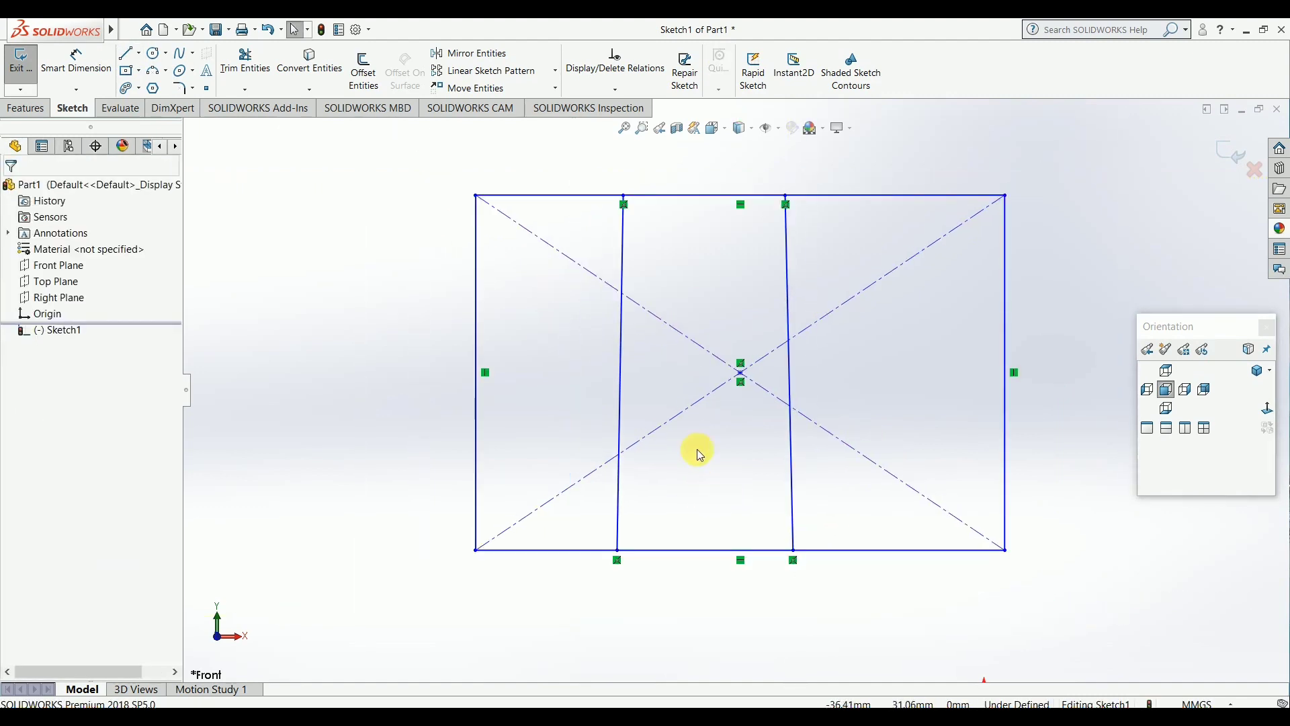
Start Sketch Fillet and select the rectangle's bottom-left corner
{"action": "left_click", "coordinate": [195, 88]}
{"action": "left_click", "coordinate": [192, 90]}
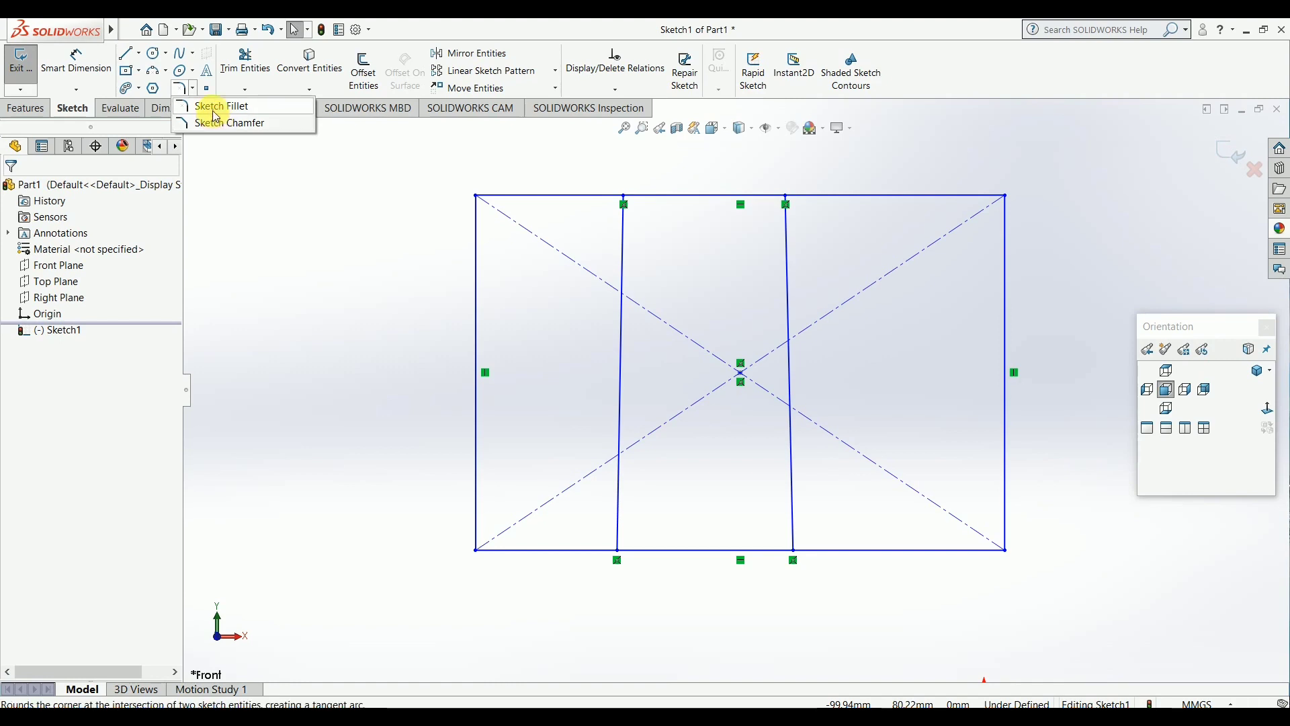
{"action": "left_click", "coordinate": [217, 108]}
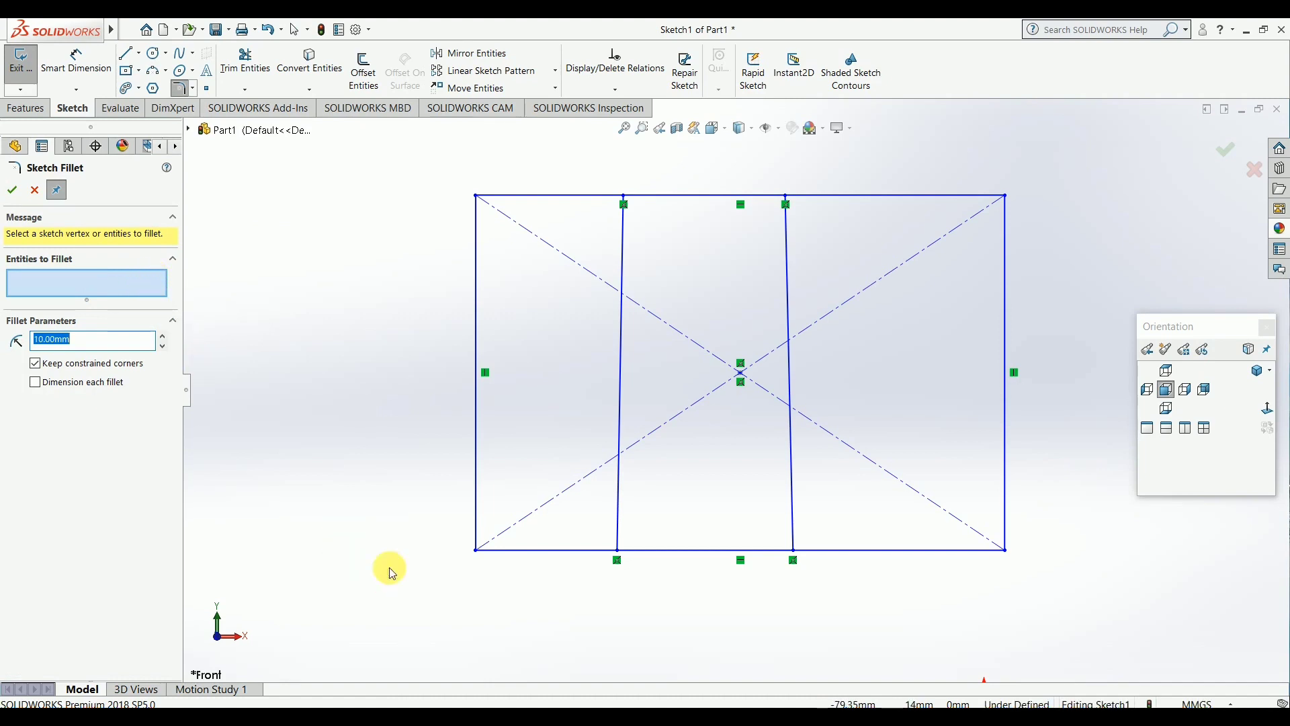
{"action": "left_click", "coordinate": [476, 552]}
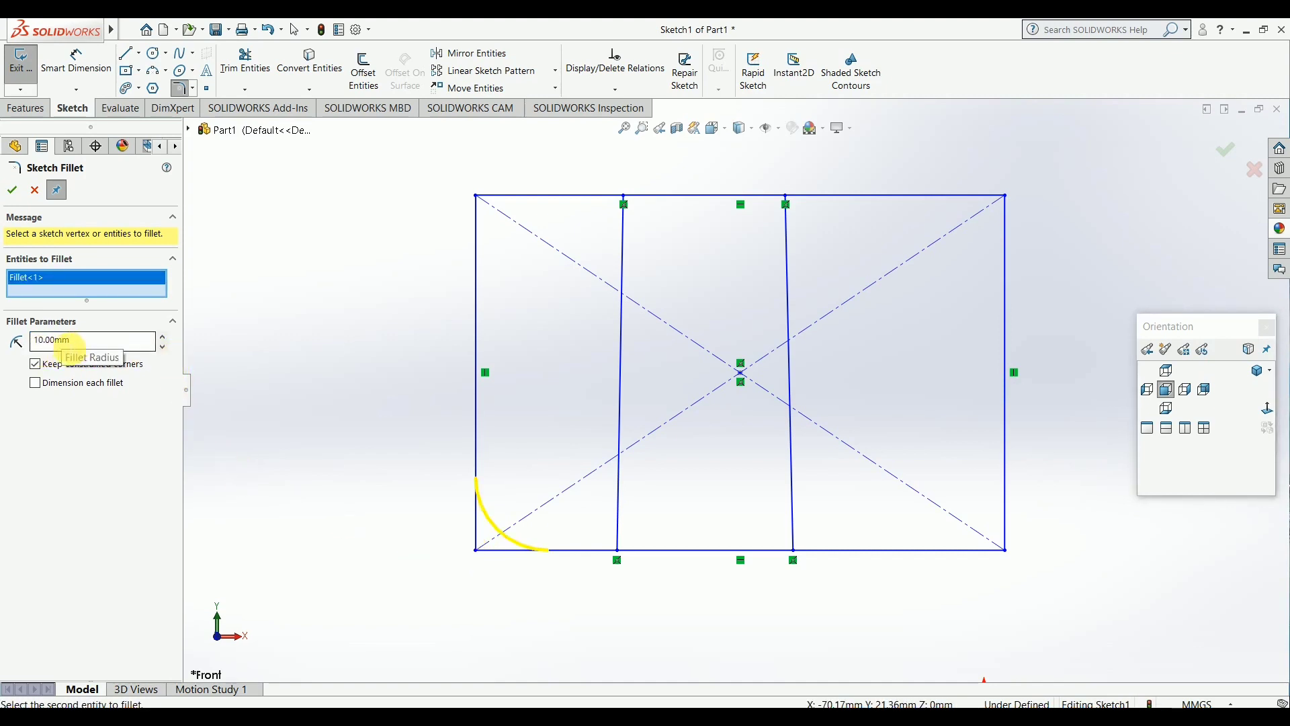
Set the fillet radius to 12.00 mm
{"action": "left_click", "coordinate": [163, 338]}
{"action": "left_click", "coordinate": [162, 346]}
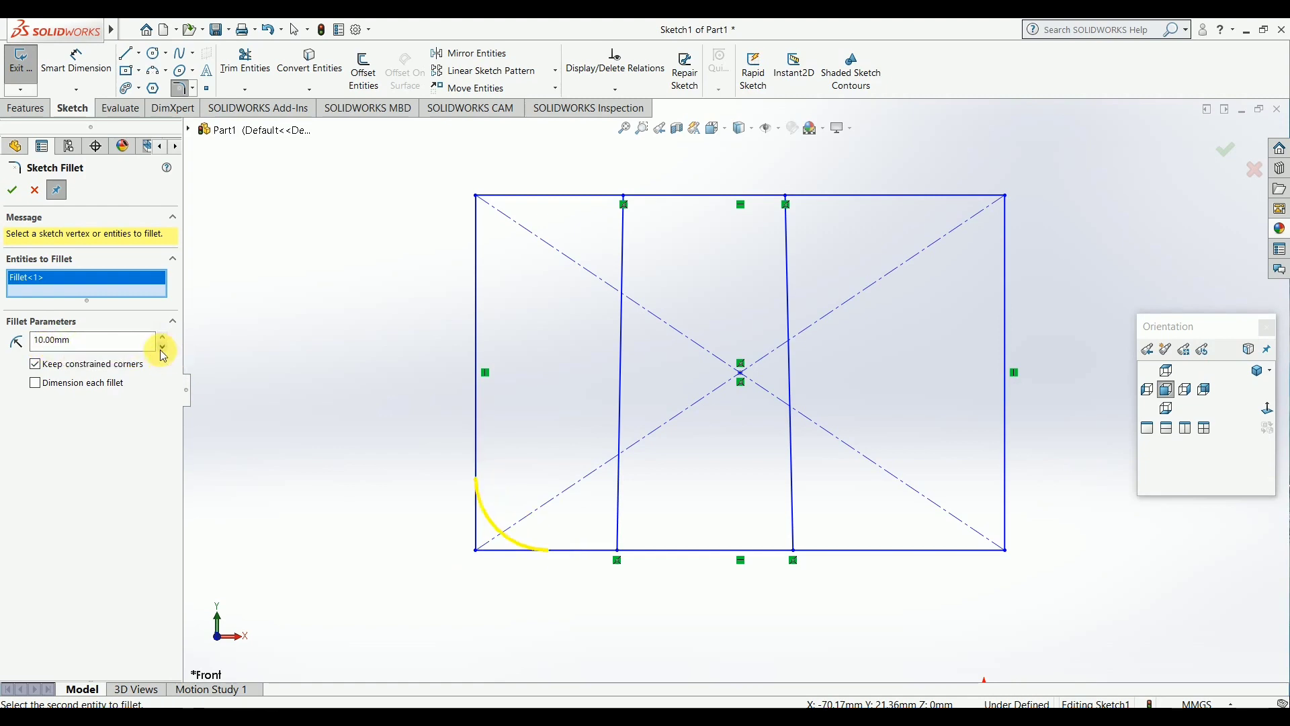
{"action": "left_click", "coordinate": [104, 340]}
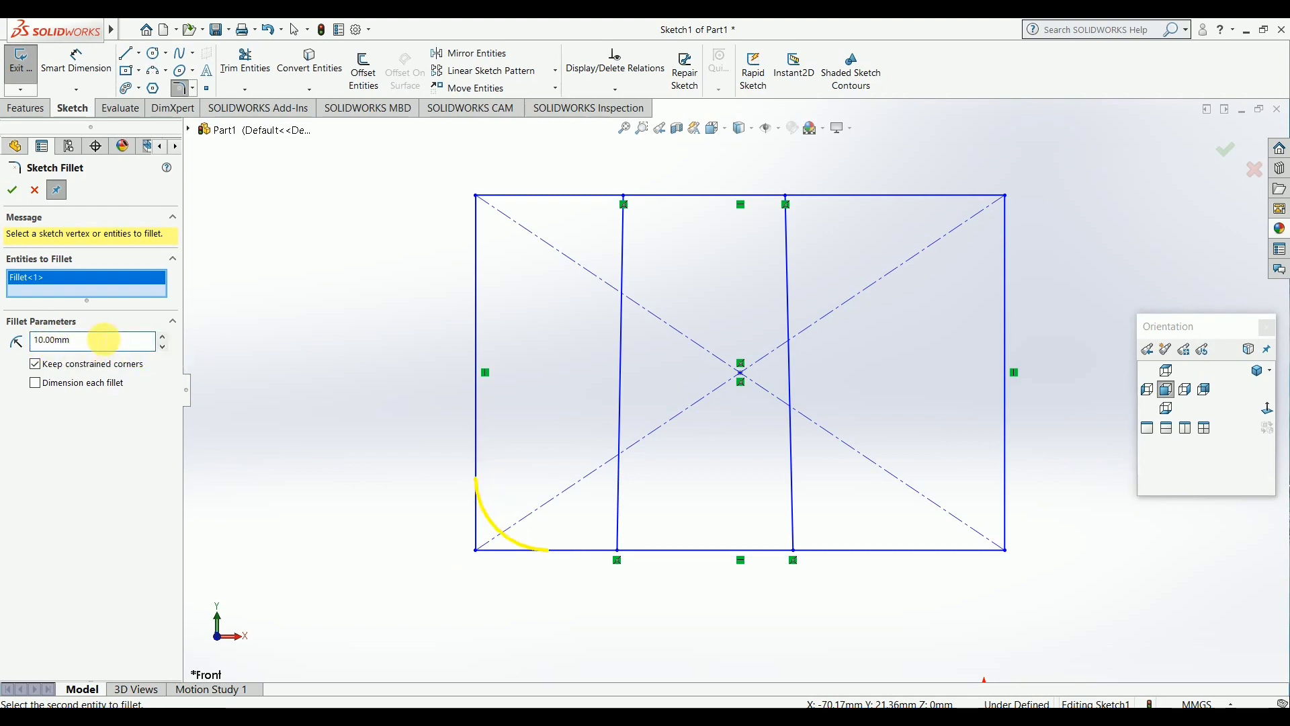
{"action": "key", "text": "BackSpace"}
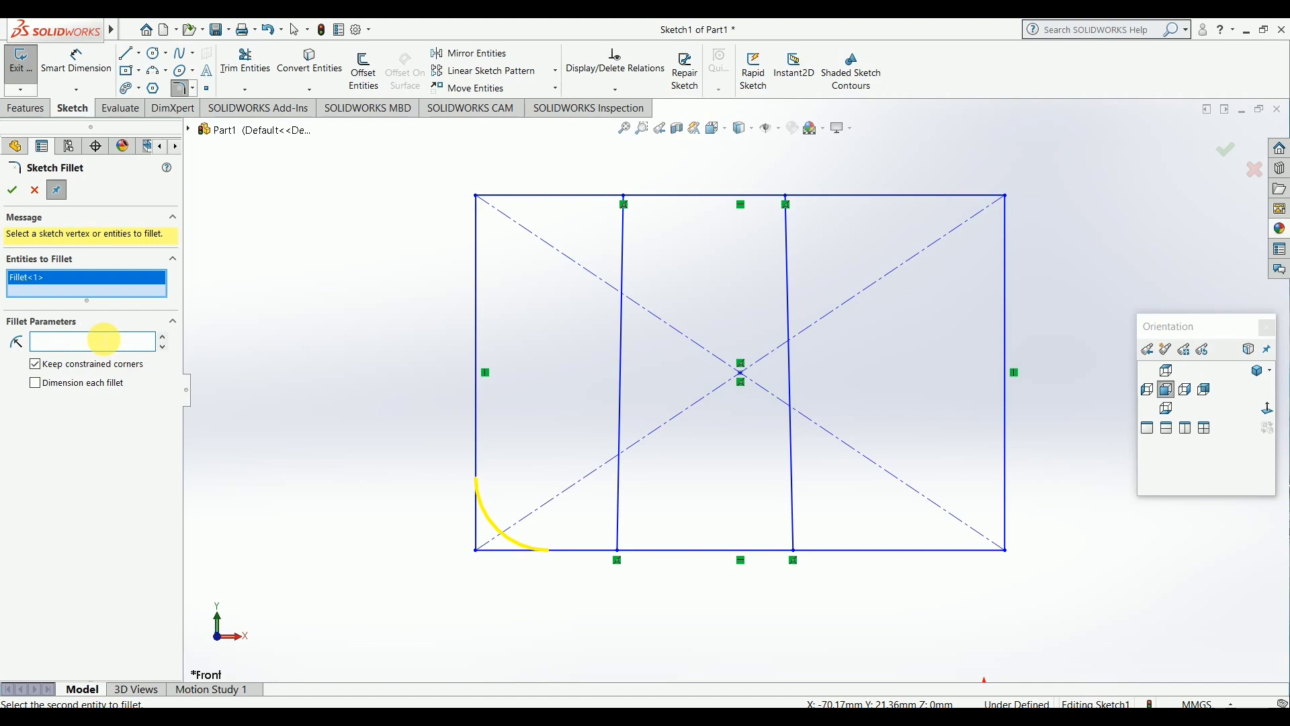
{"action": "type", "text": "12"}
{"action": "key", "text": "Return"}
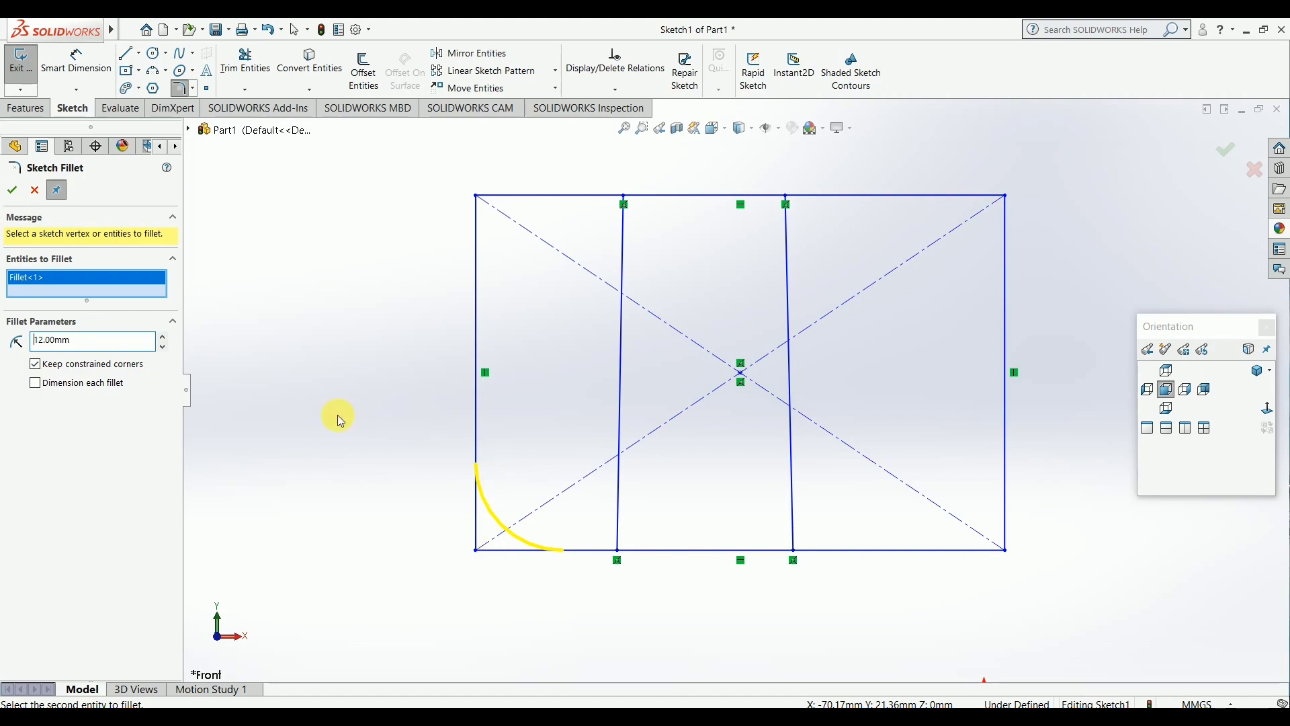
{"action": "right_click", "coordinate": [147, 289]}
Swap the selection to the top-left corner, apply the R12.00 fillet and zoom out
{"action": "left_click", "coordinate": [183, 300]}
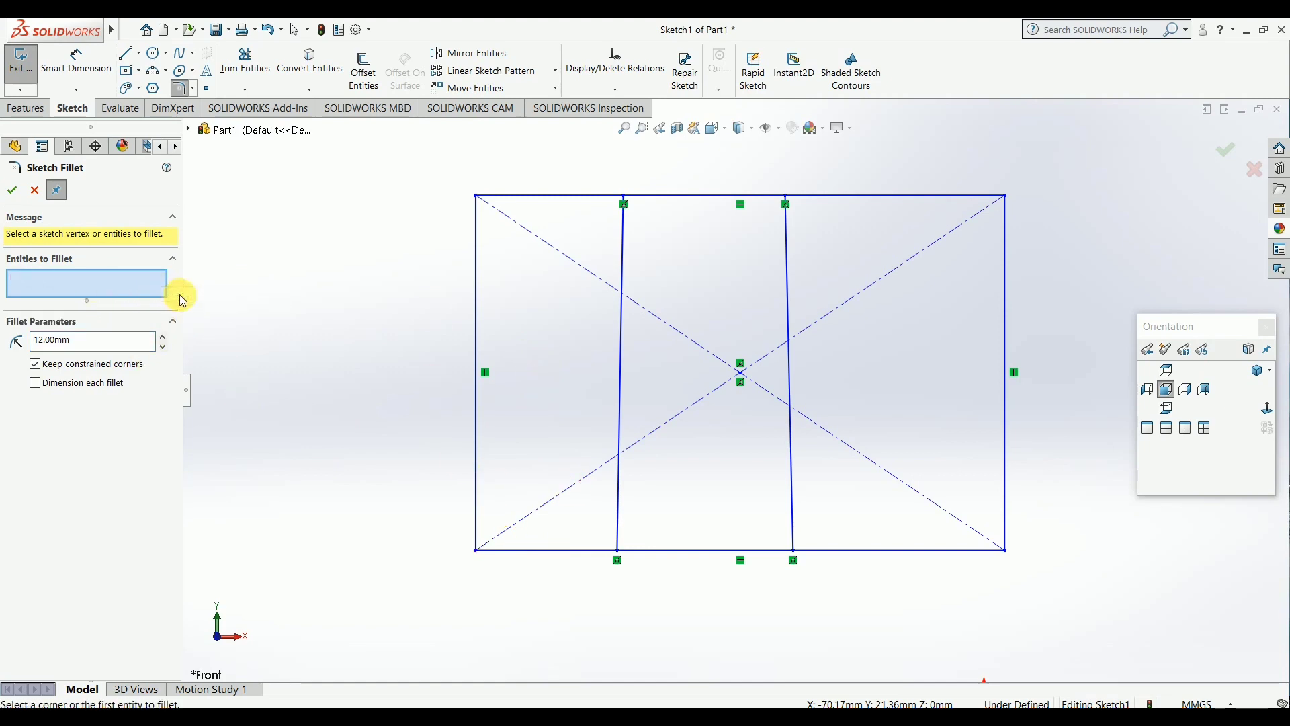
{"action": "left_click", "coordinate": [476, 197]}
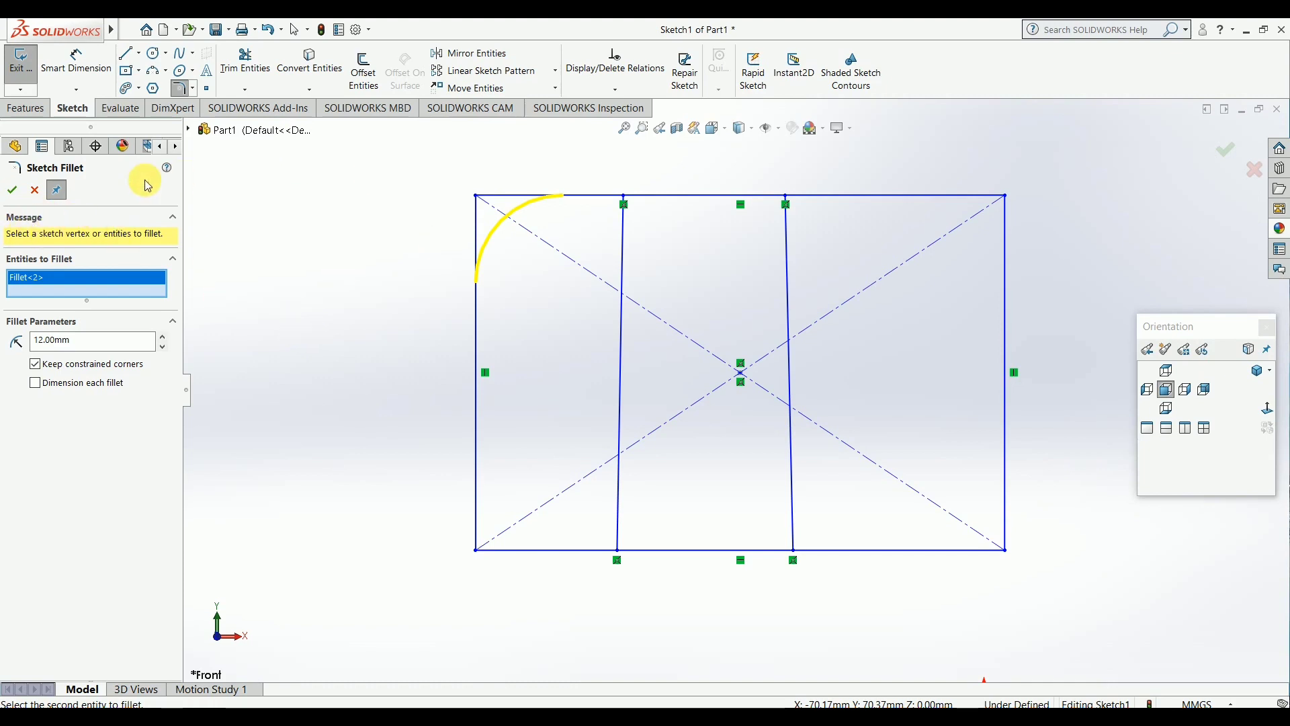
{"action": "left_click", "coordinate": [12, 190]}
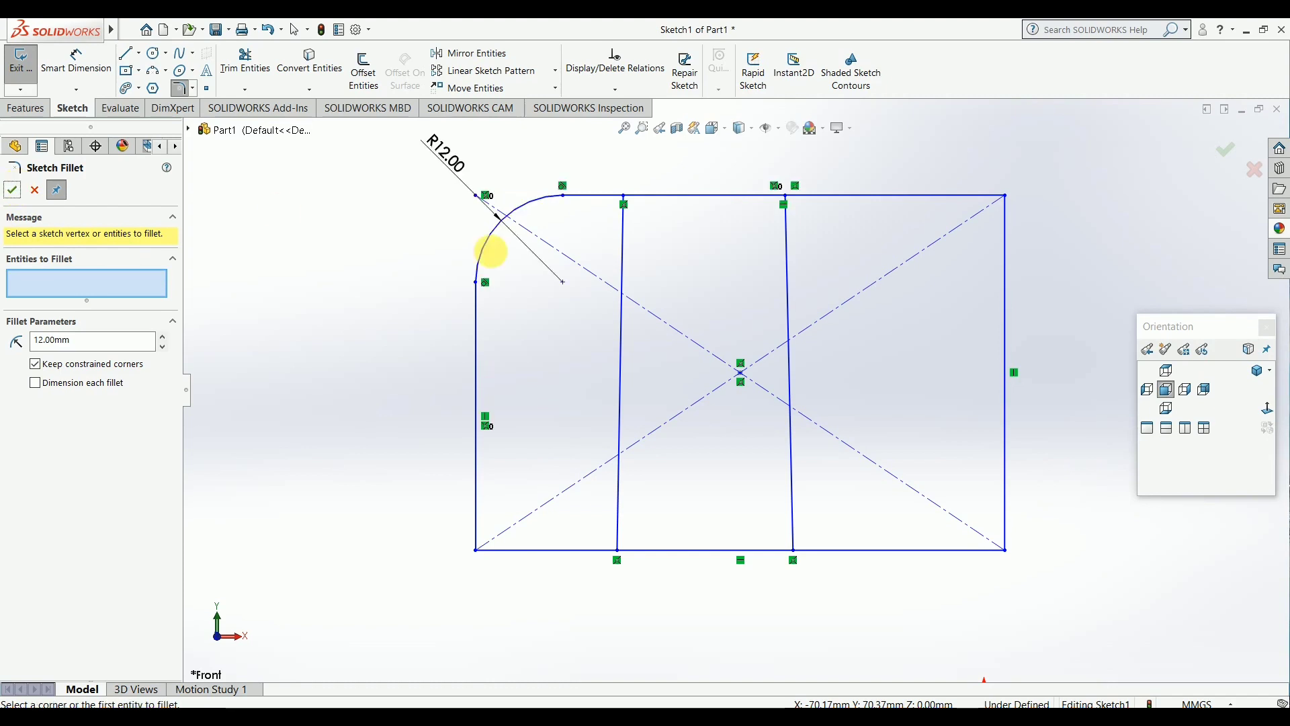
{"action": "key", "text": "z"}
{"action": "scroll", "coordinate": [556, 224], "scroll_direction": "down", "scroll_amount": 3}
{"action": "scroll", "coordinate": [590, 273], "scroll_direction": "down", "scroll_amount": 2}
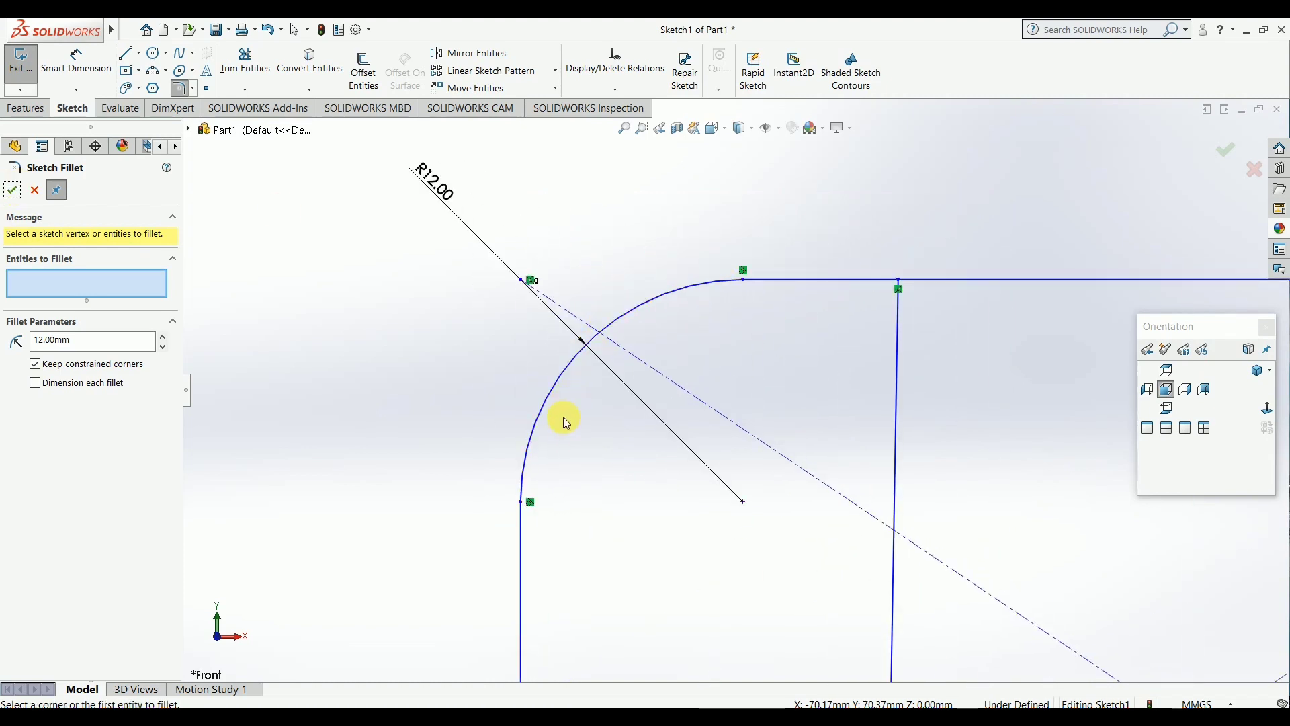
{"action": "scroll", "coordinate": [715, 285], "scroll_direction": "up", "scroll_amount": 1}
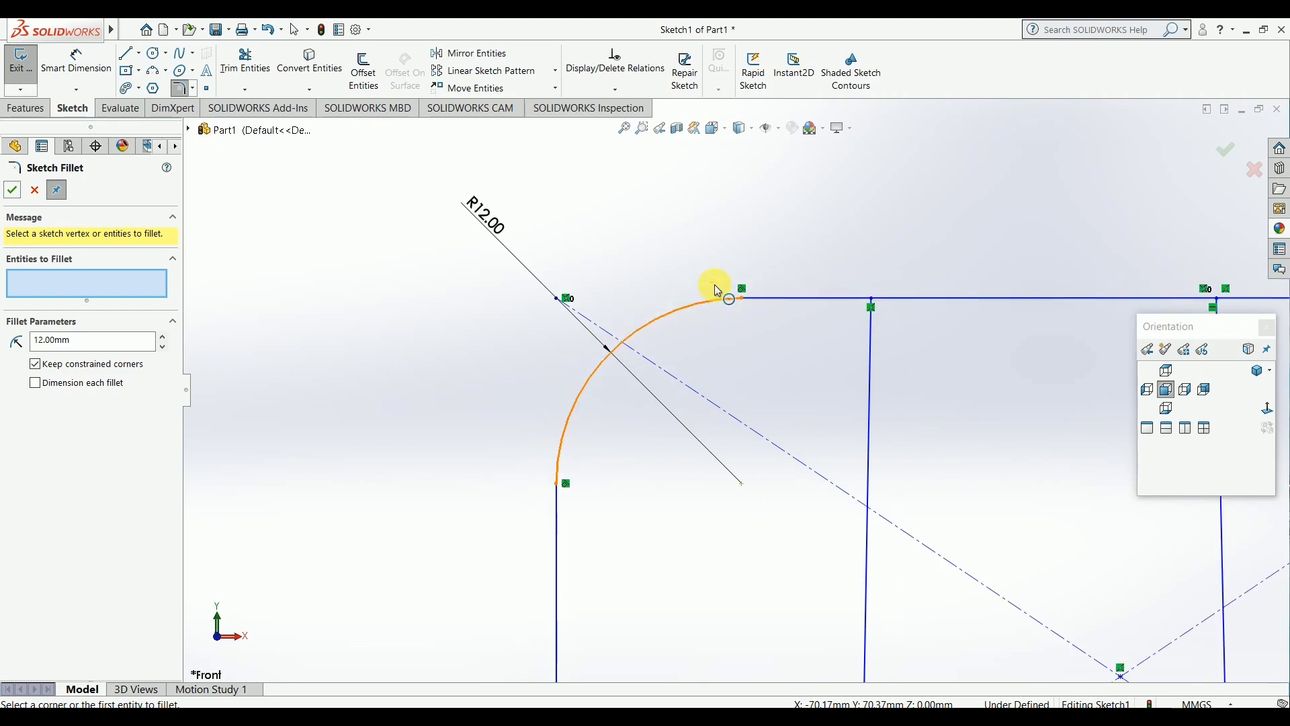
{"action": "scroll", "coordinate": [719, 287], "scroll_direction": "up", "scroll_amount": 1}
{"action": "scroll", "coordinate": [736, 299], "scroll_direction": "up", "scroll_amount": 1}
{"action": "scroll", "coordinate": [840, 453], "scroll_direction": "up", "scroll_amount": 1}
{"action": "scroll", "coordinate": [926, 470], "scroll_direction": "up", "scroll_amount": 2}
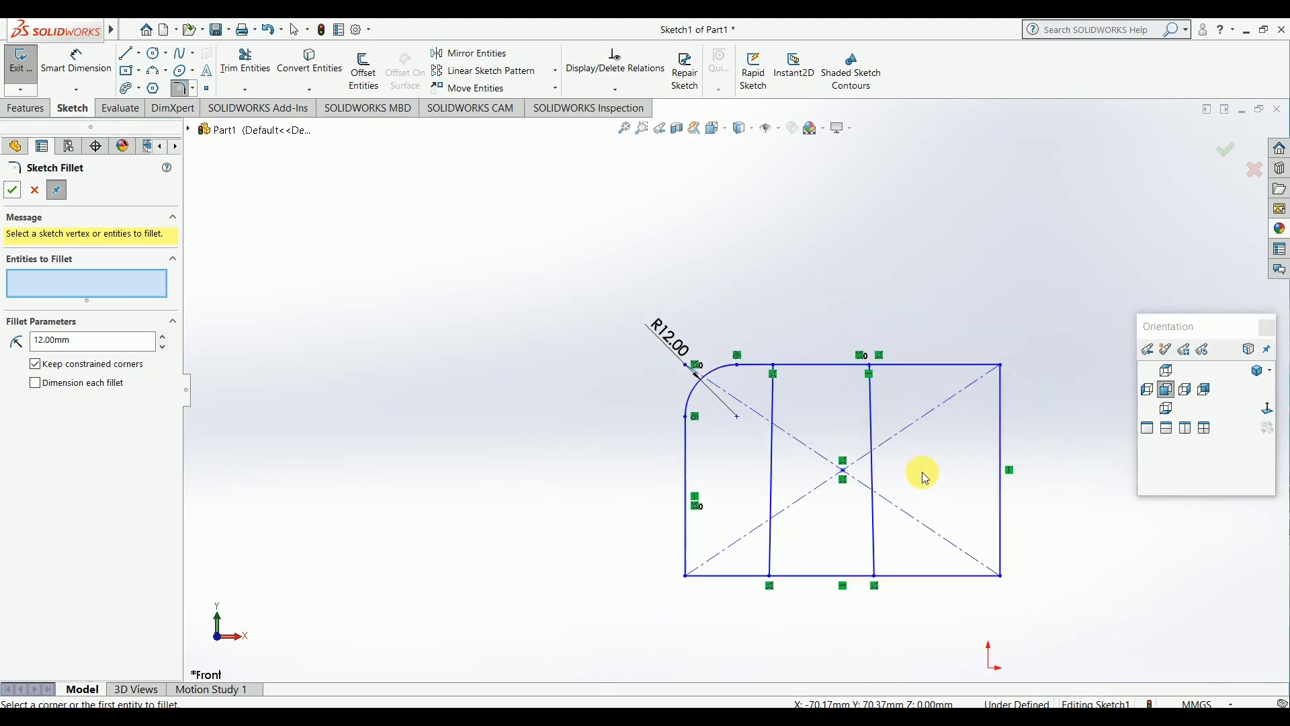
{"action": "scroll", "coordinate": [921, 475], "scroll_direction": "up", "scroll_amount": 1}
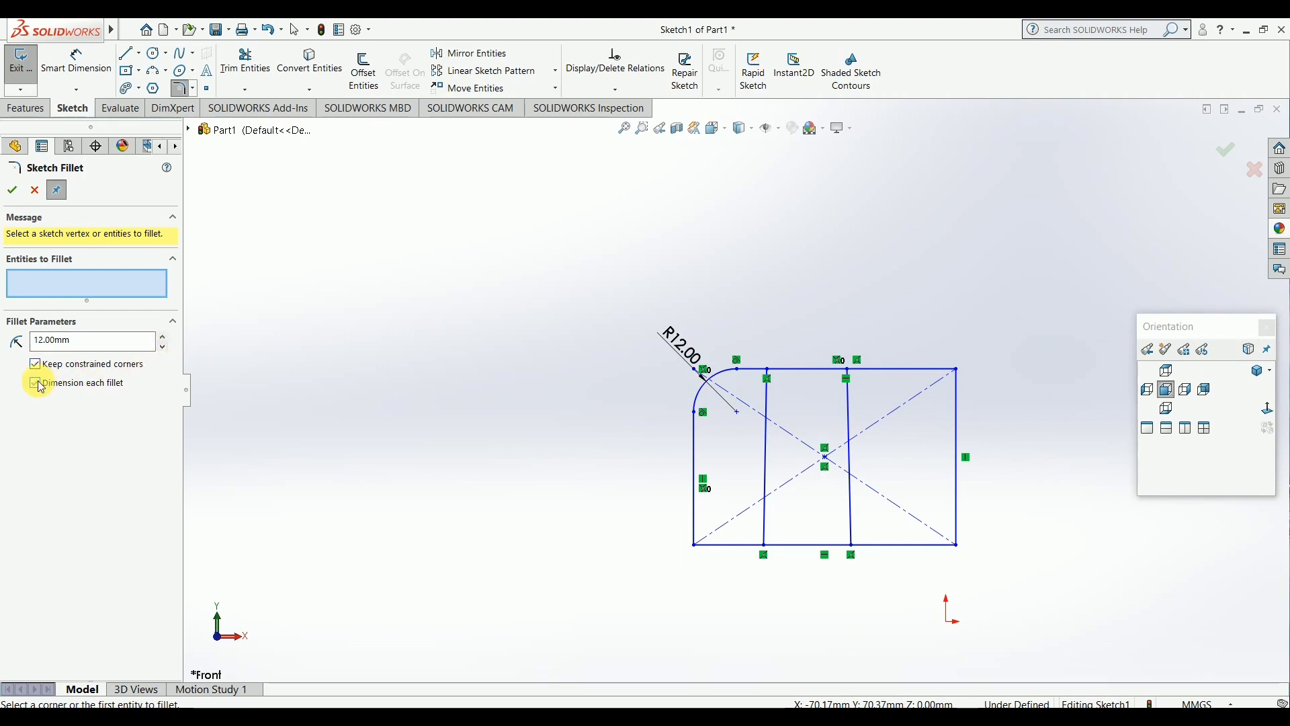
Enable Dimension each fillet, preview a top-right corner fillet, then cancel it
{"action": "left_click", "coordinate": [36, 242]}
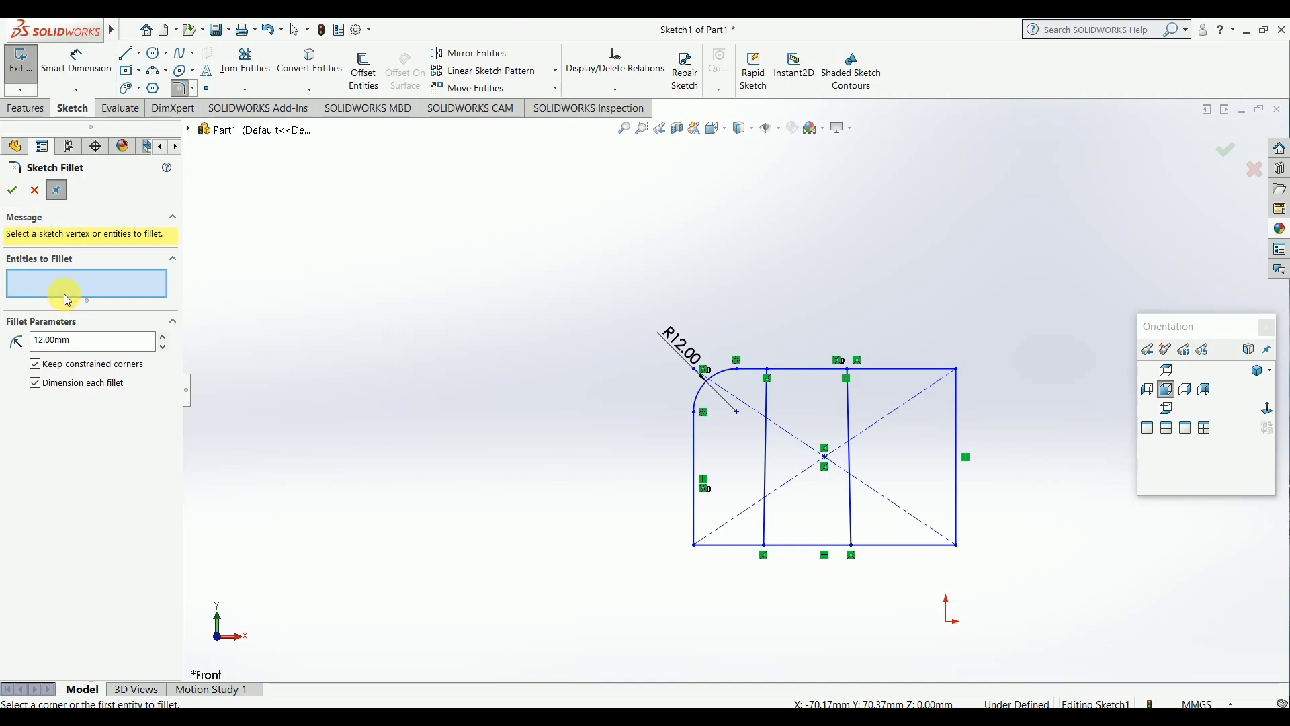
{"action": "left_click", "coordinate": [958, 369]}
{"action": "scroll", "coordinate": [1029, 448], "scroll_direction": "down", "scroll_amount": 1}
{"action": "scroll", "coordinate": [1014, 442], "scroll_direction": "down", "scroll_amount": 2}
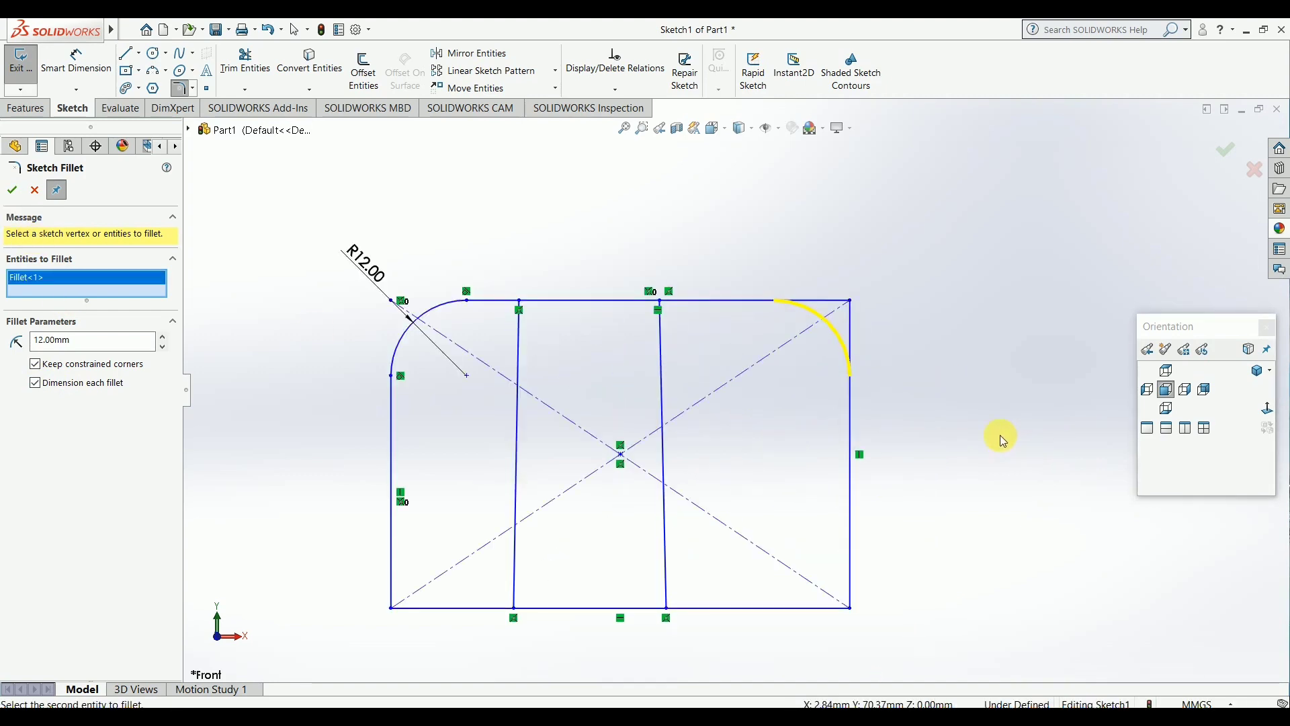
{"action": "scroll", "coordinate": [839, 385], "scroll_direction": "down", "scroll_amount": 1}
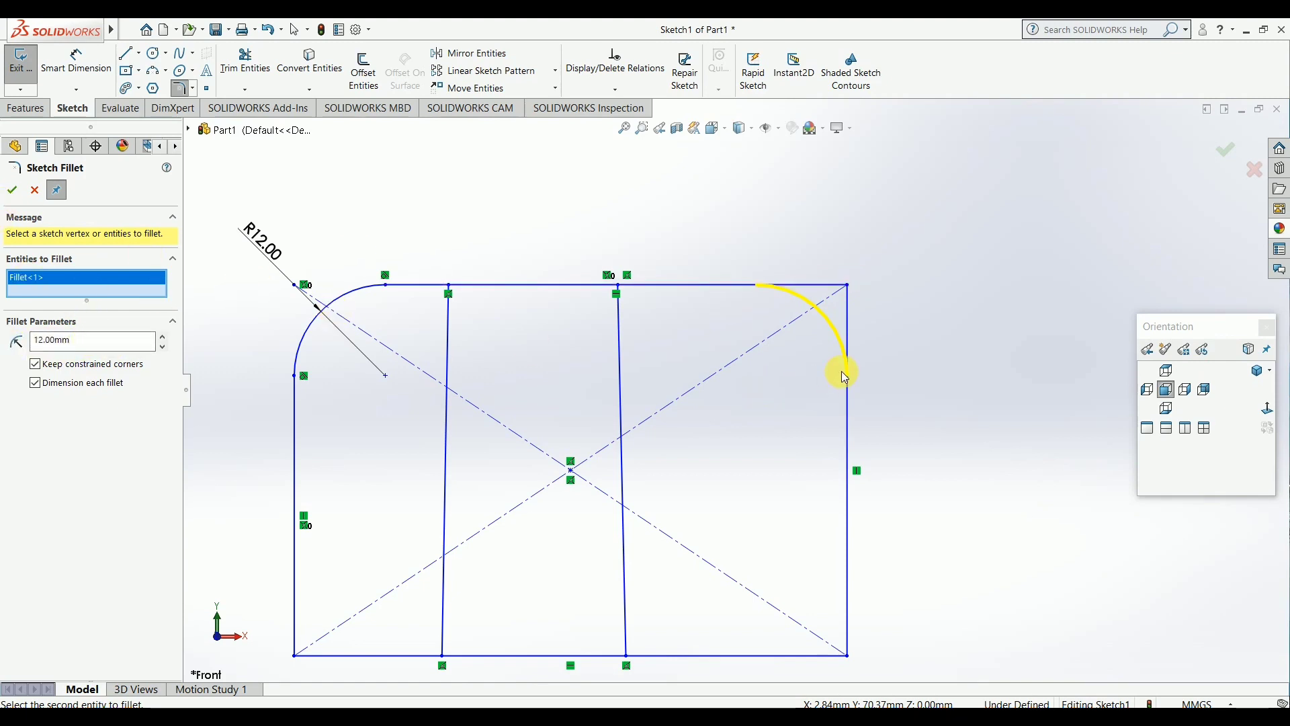
{"action": "key", "text": "Escape"}
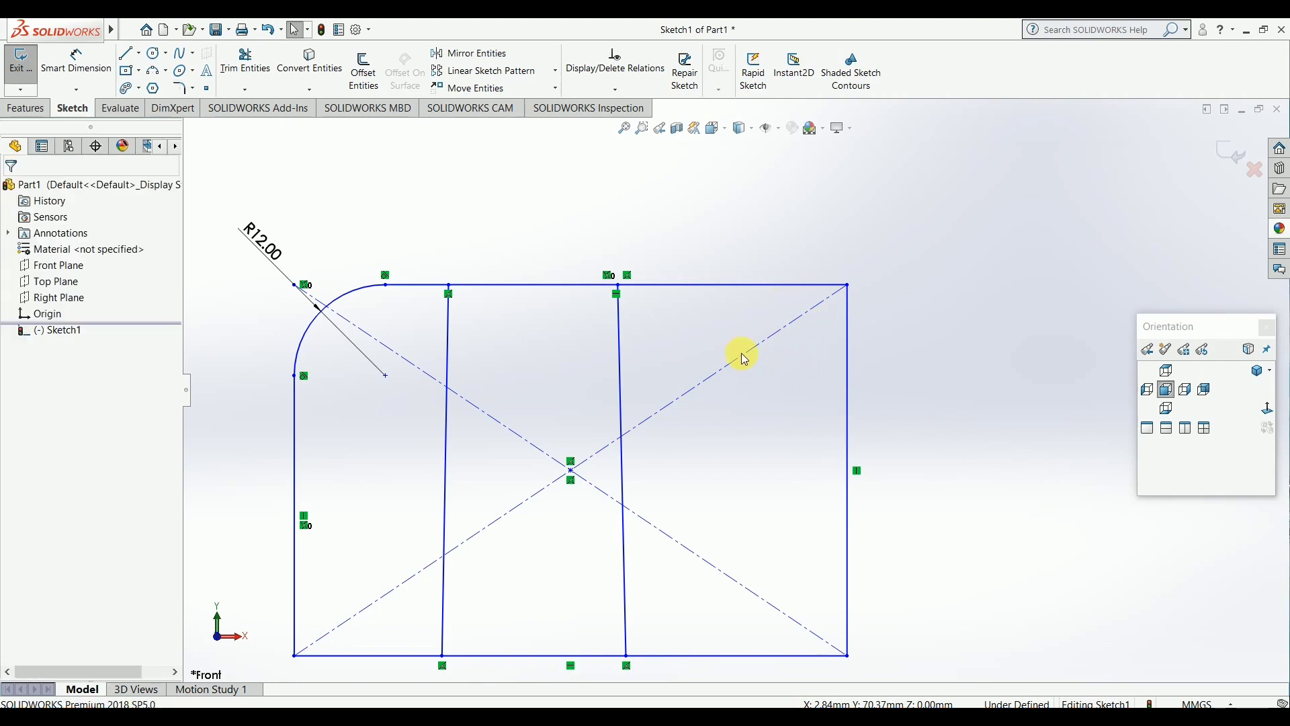
Chamfer the top-right corner using angle-distance, 10 mm at 45°
{"action": "left_click", "coordinate": [193, 88]}
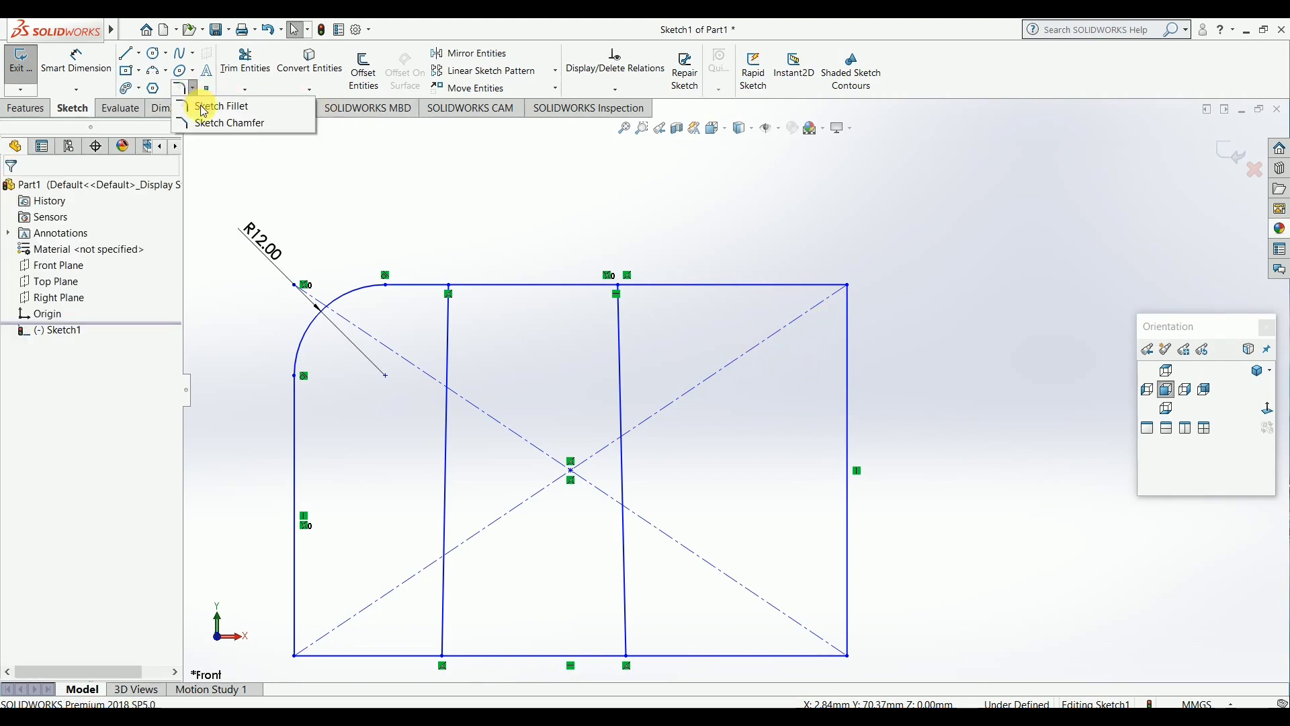
{"action": "left_click", "coordinate": [207, 123]}
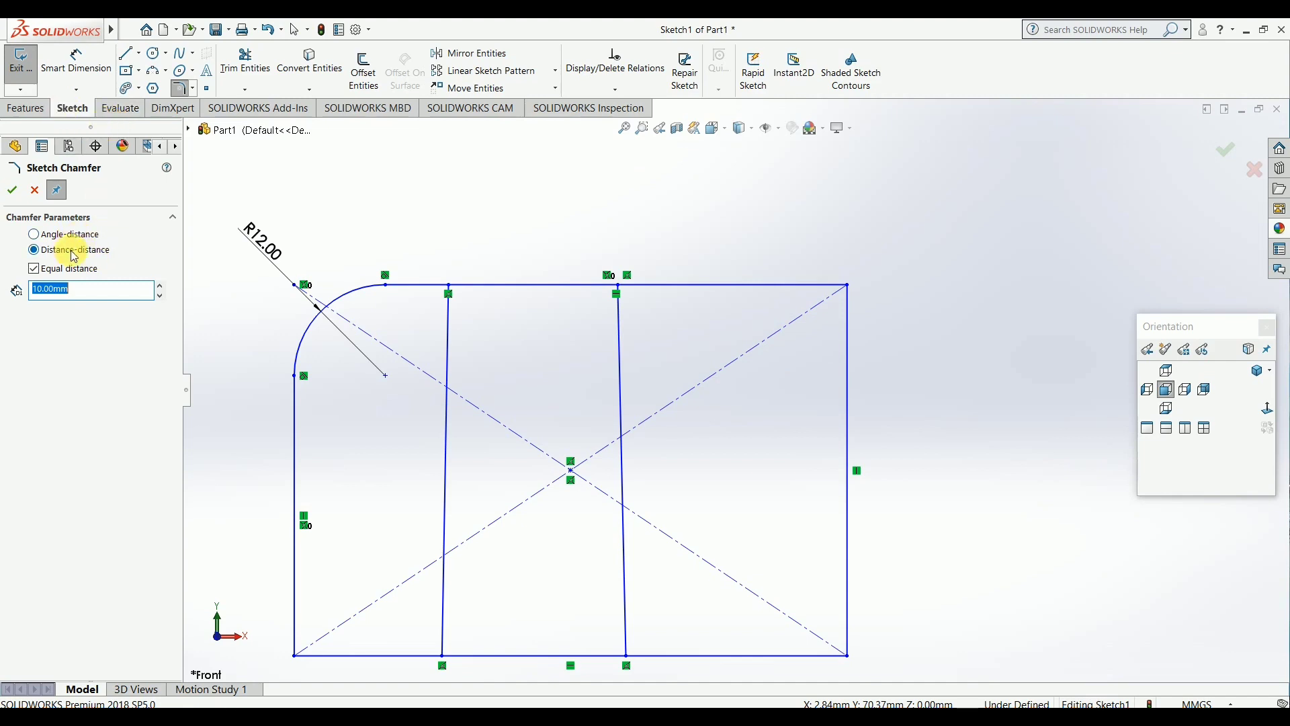
{"action": "left_click", "coordinate": [36, 236]}
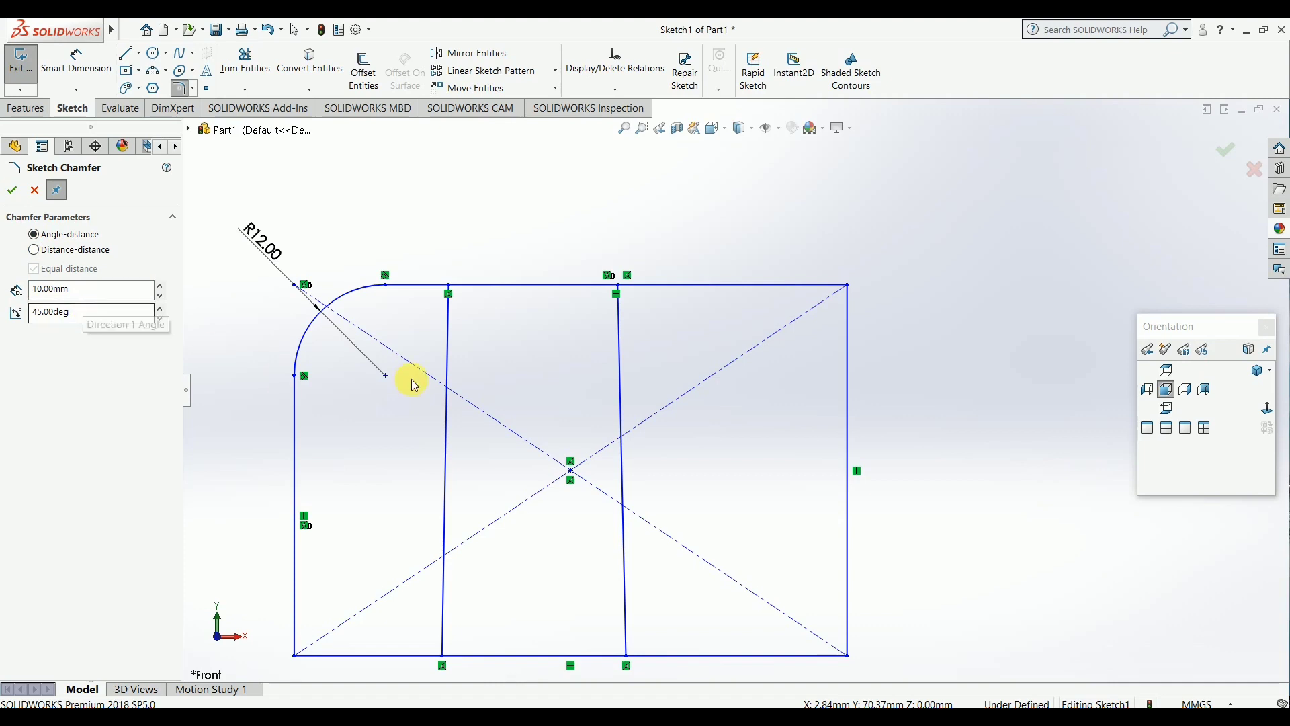
{"action": "left_click", "coordinate": [847, 286]}
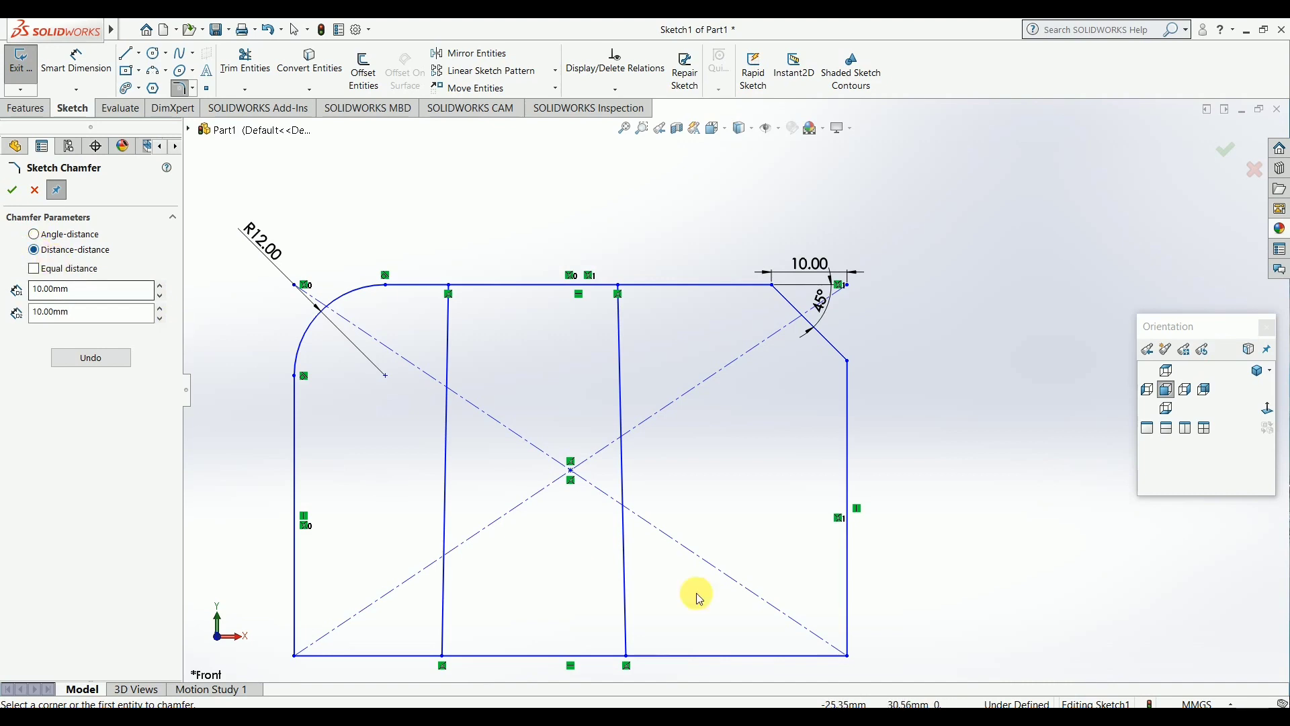
{"action": "scroll", "coordinate": [746, 578], "scroll_direction": "down", "scroll_amount": 1}
{"action": "scroll", "coordinate": [627, 536], "scroll_direction": "up", "scroll_amount": 1}
{"action": "scroll", "coordinate": [627, 536], "scroll_direction": "up", "scroll_amount": 1}
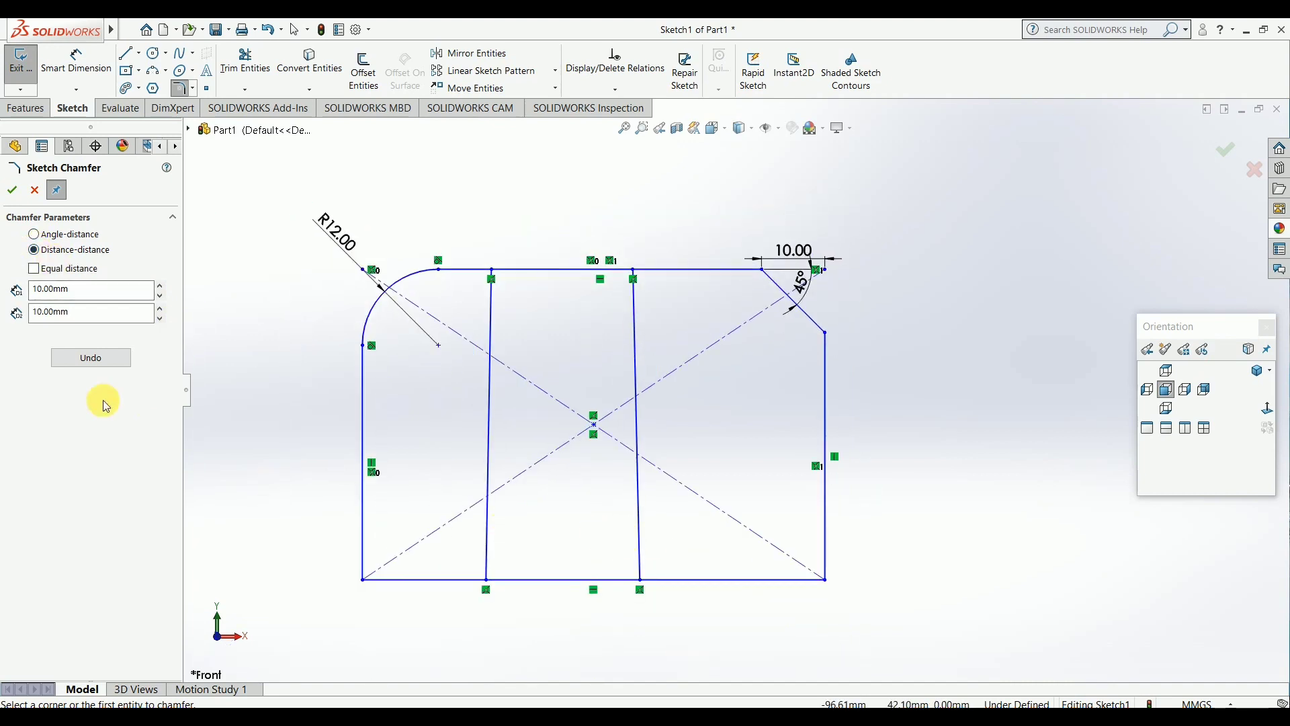
Add an equal 10 × 10 bottom-right chamfer, then try and undo a 20 × 10 bottom-left chamfer
{"action": "left_click", "coordinate": [33, 268]}
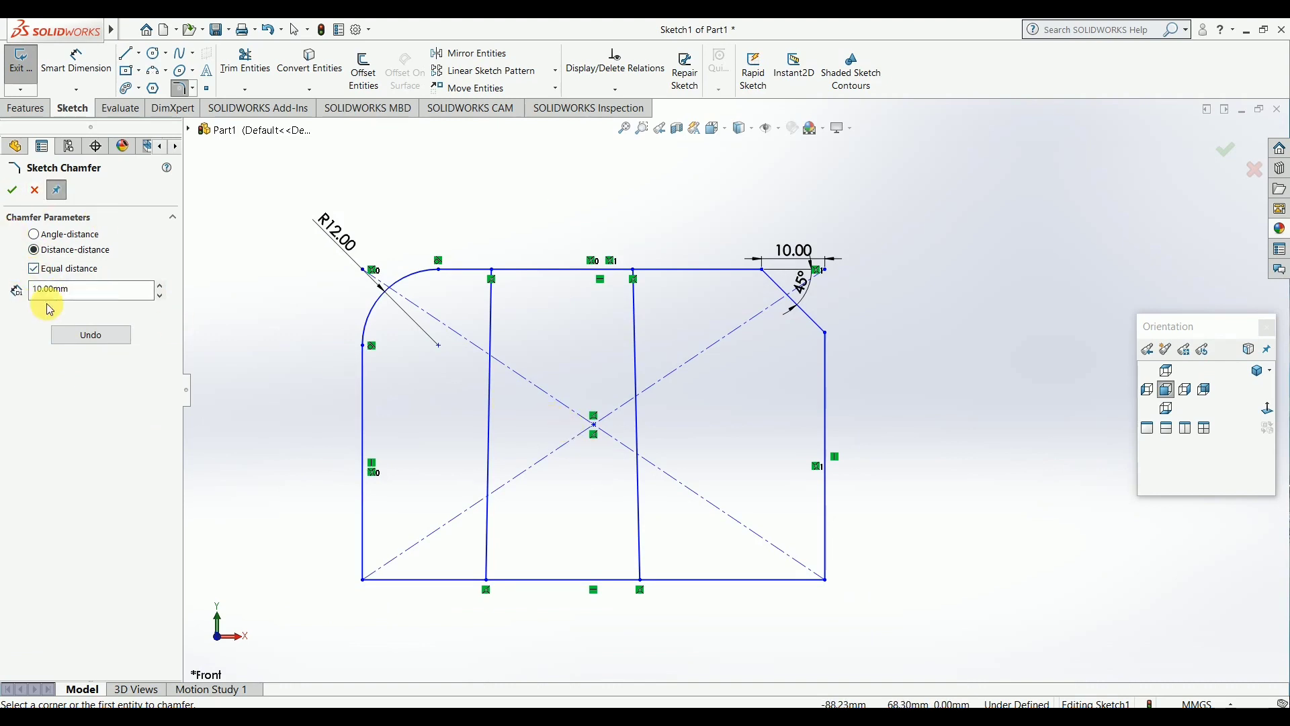
{"action": "left_click", "coordinate": [826, 580]}
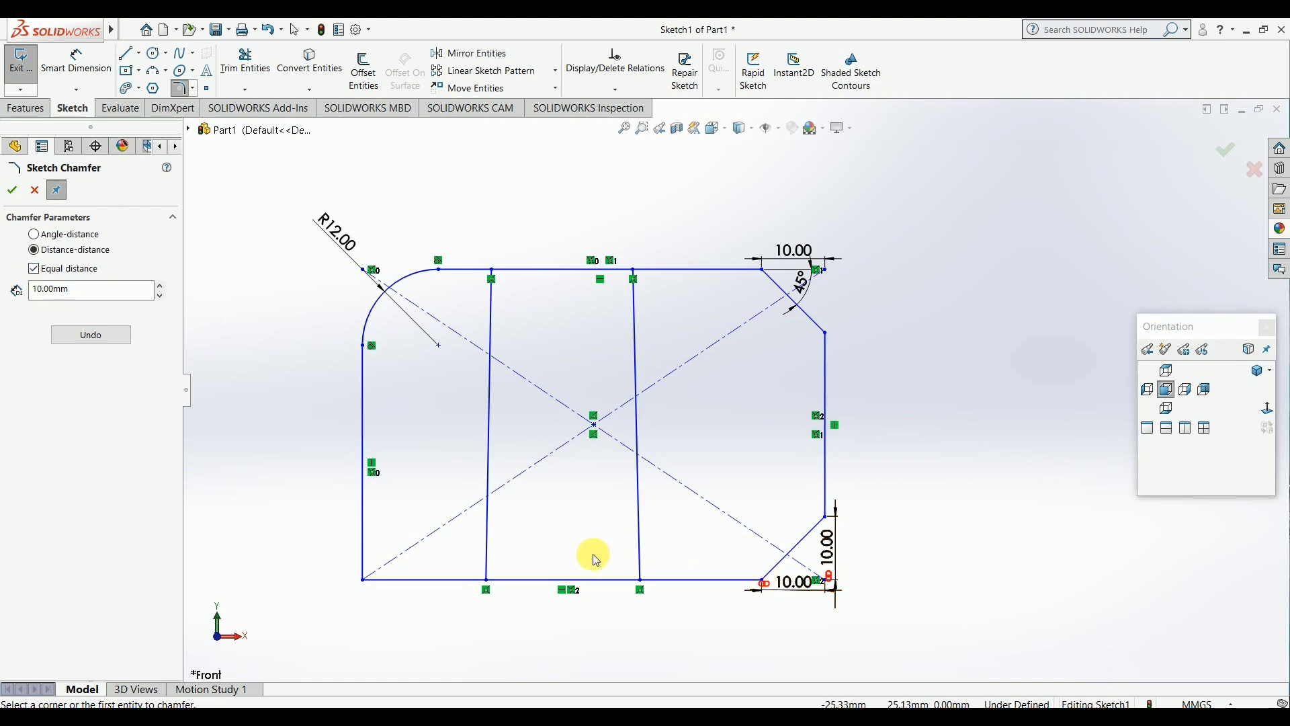
{"action": "left_click", "coordinate": [34, 270]}
{"action": "type", "text": "20"}
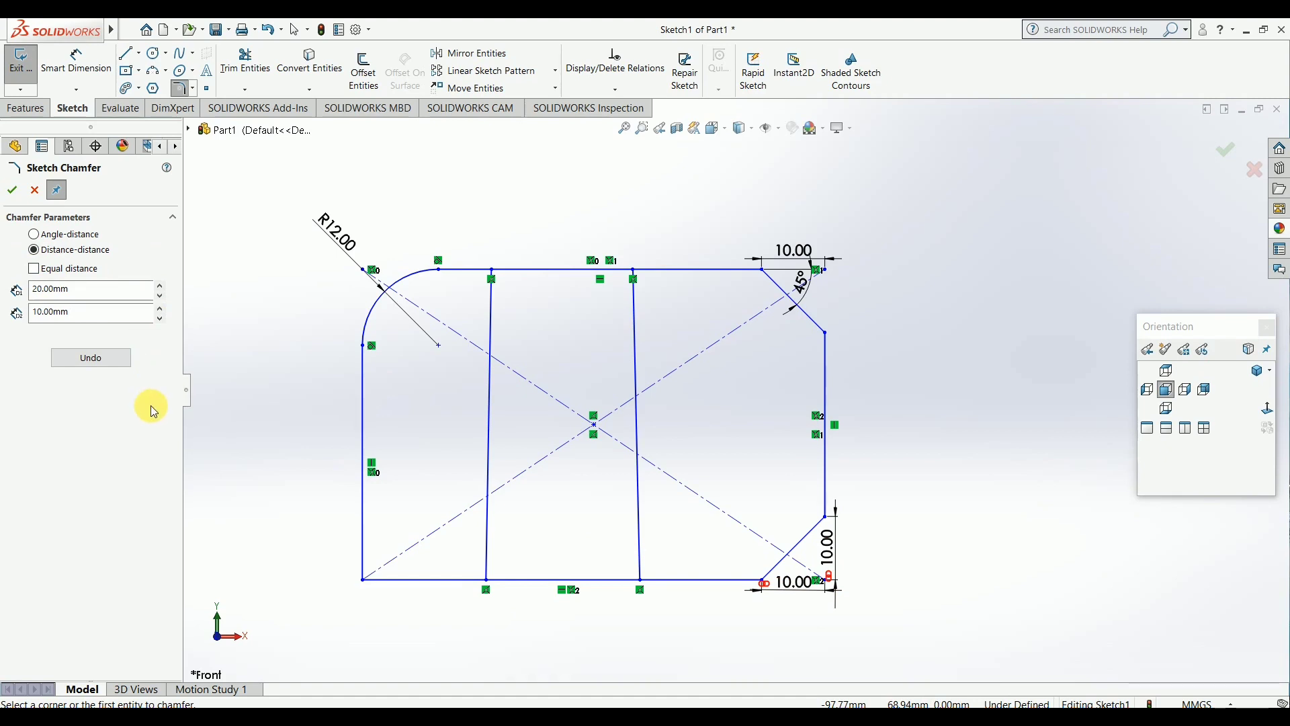
{"action": "left_click", "coordinate": [367, 584]}
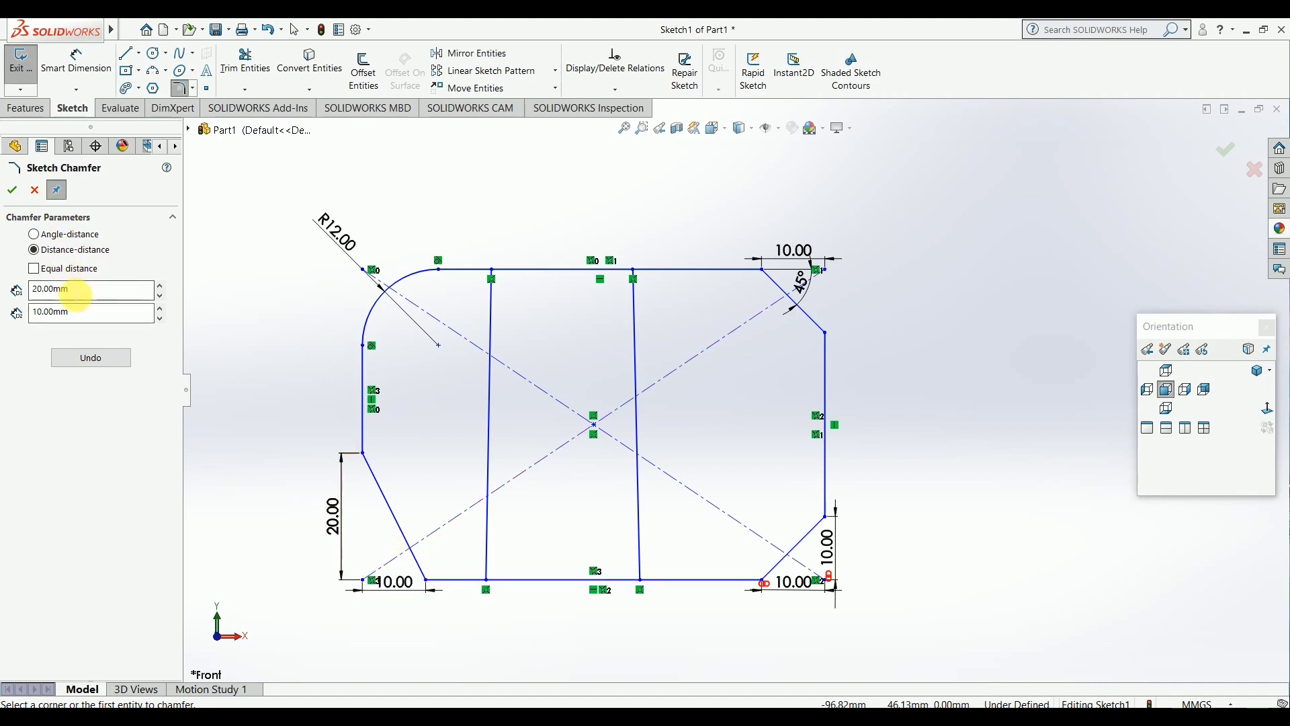
{"action": "left_click", "coordinate": [101, 361]}
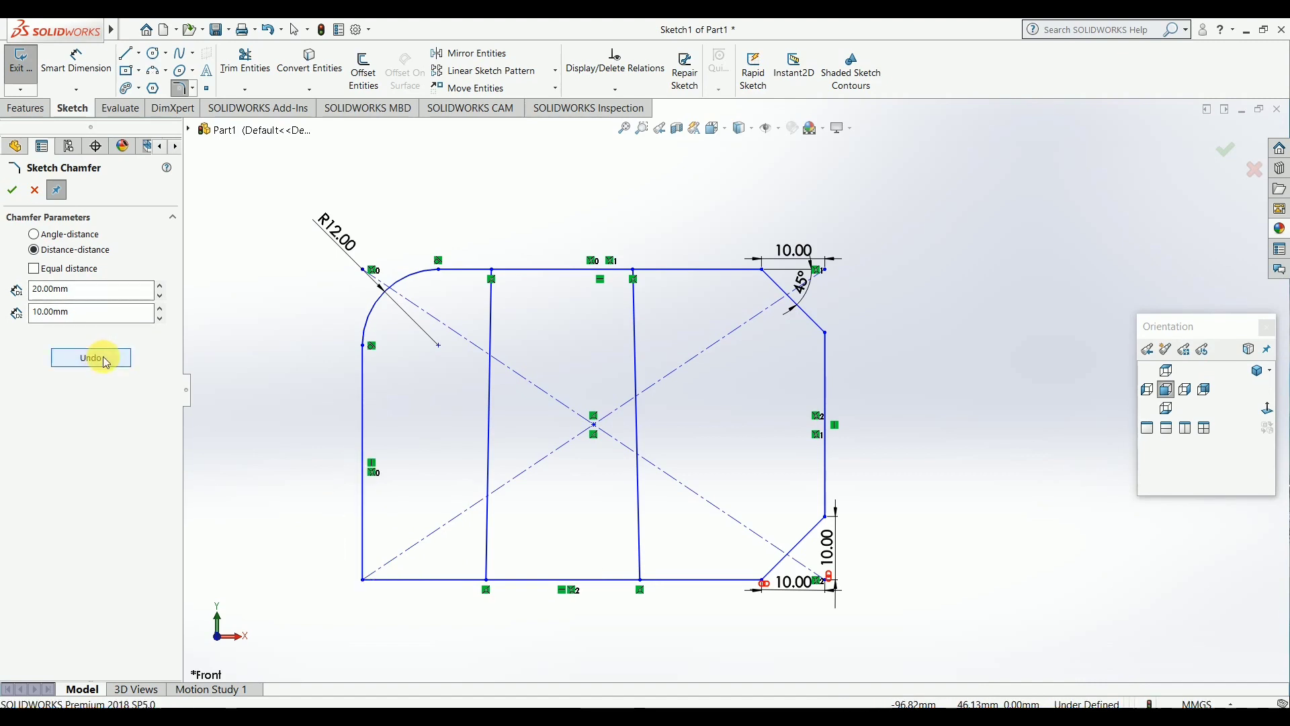
Undo the bottom-right and top-right chamfers and close the Sketch Chamfer tool
{"action": "left_click", "coordinate": [101, 359]}
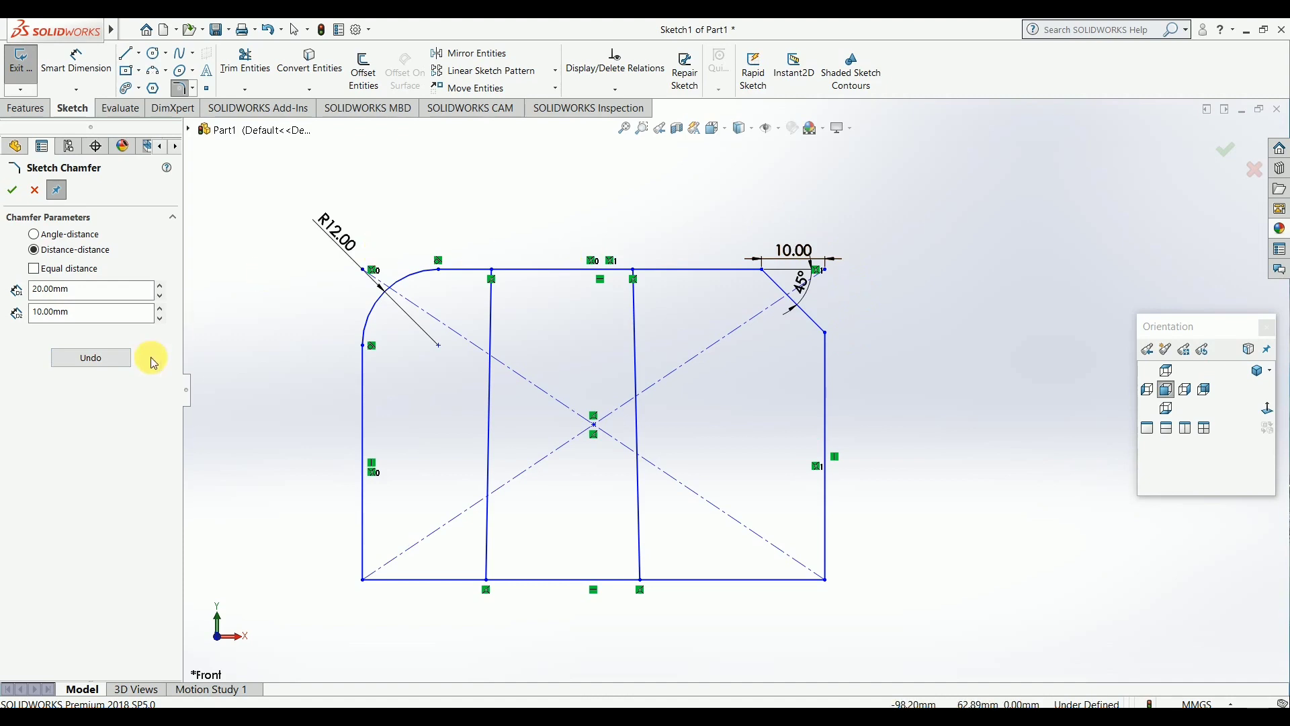
{"action": "left_click", "coordinate": [107, 361]}
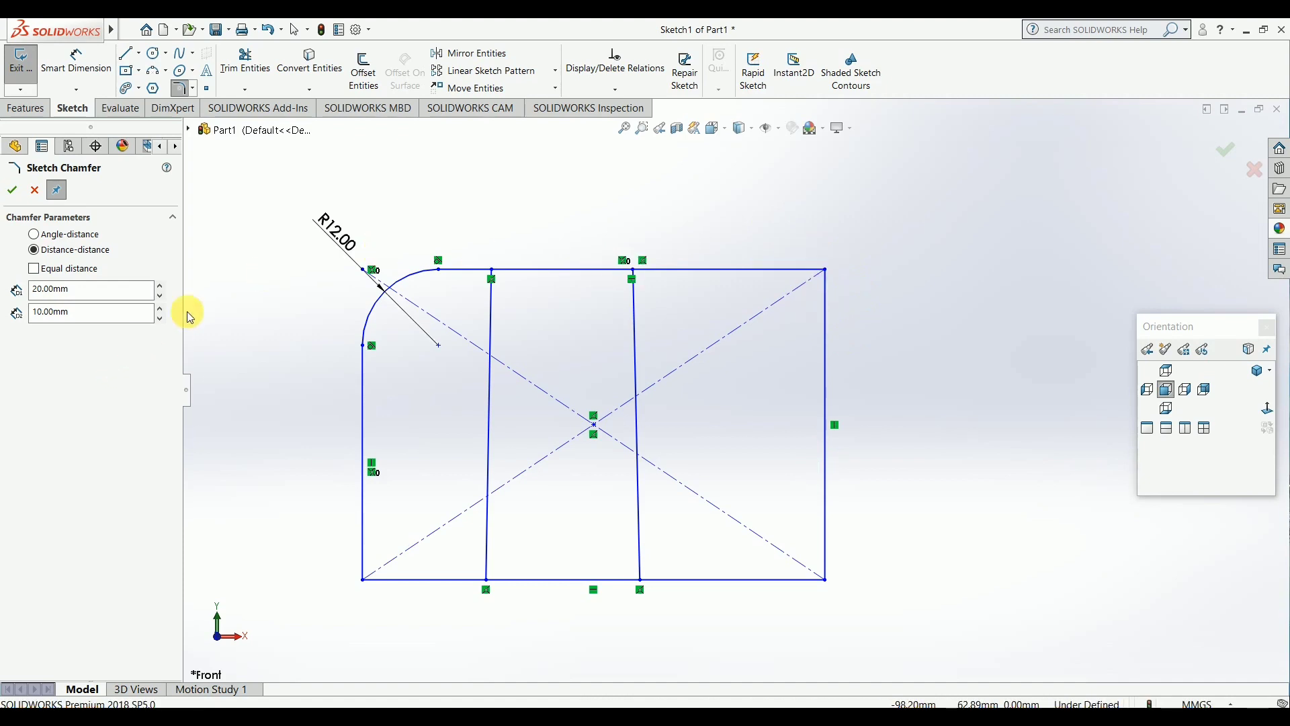
{"action": "left_click", "coordinate": [10, 192]}
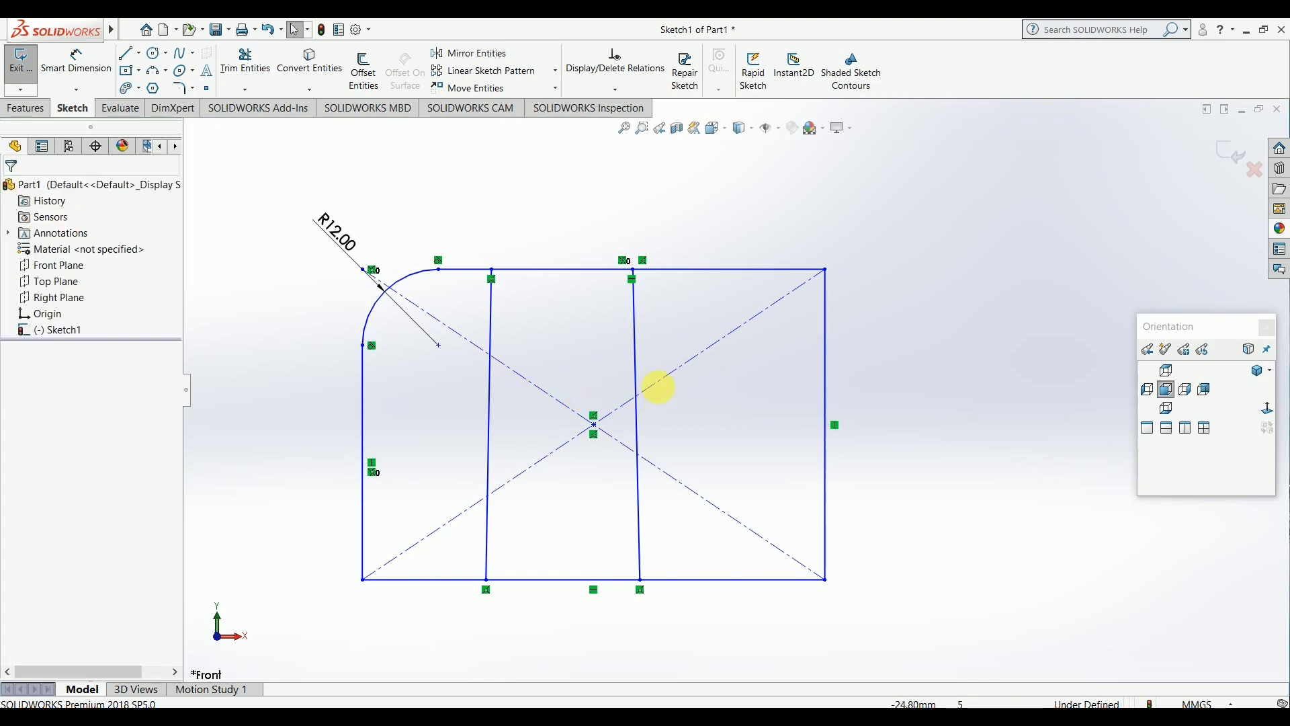
{"action": "scroll", "coordinate": [660, 396], "scroll_direction": "down", "scroll_amount": 2}
{"action": "scroll", "coordinate": [659, 393], "scroll_direction": "up", "scroll_amount": 2}
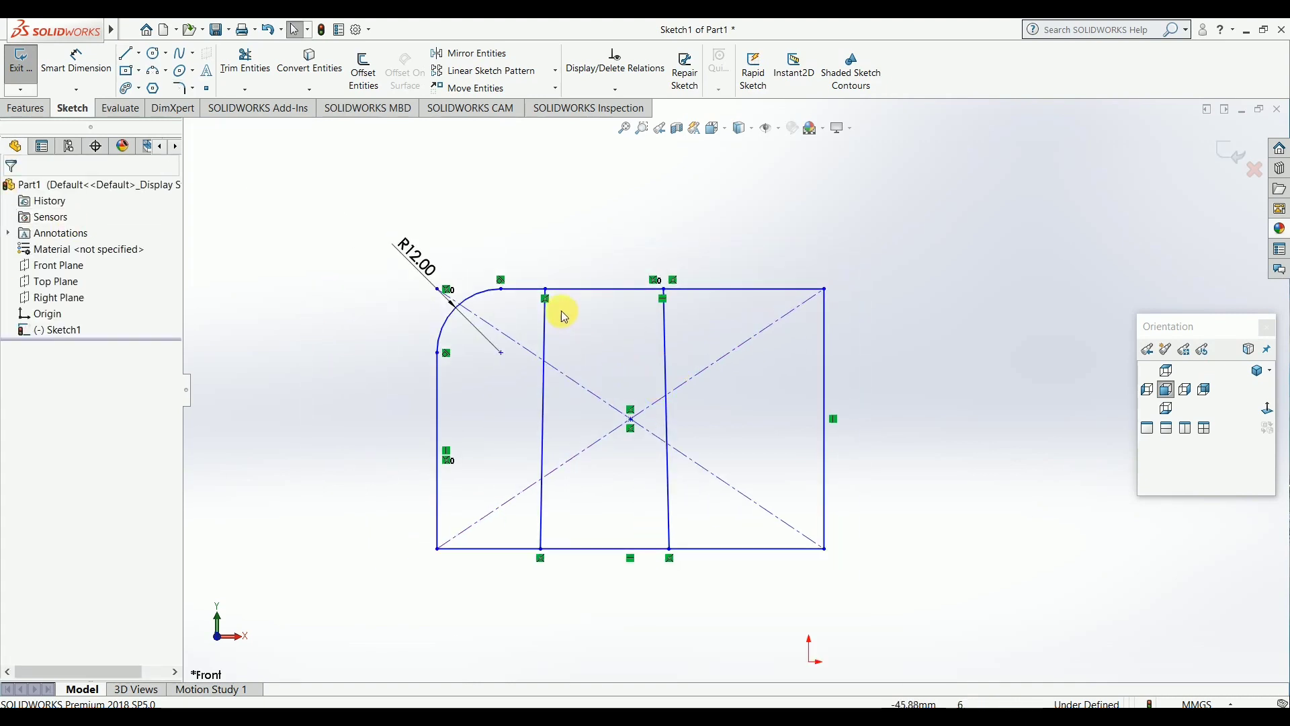